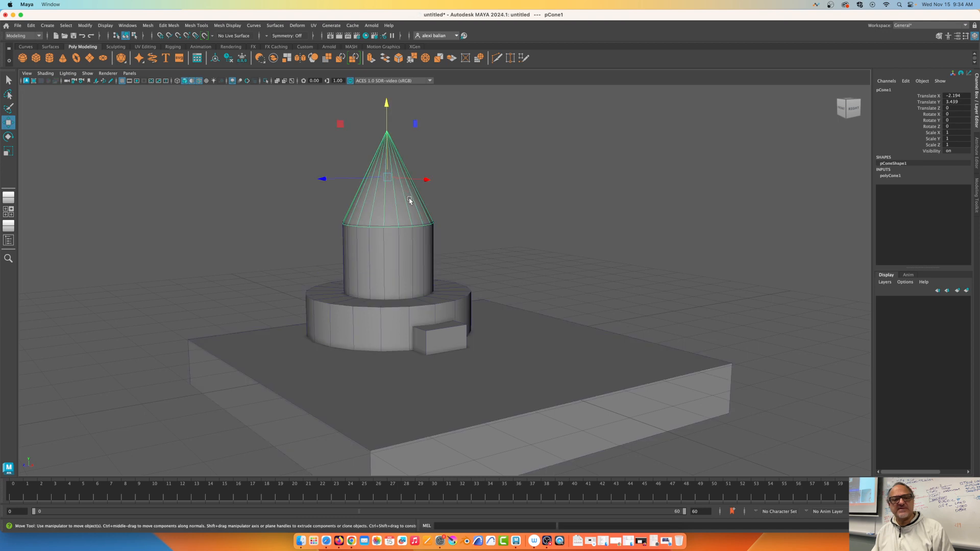
Step: Delete the cone, cylinders and boxes so the scene is empty
click(418, 236)
click(417, 307)
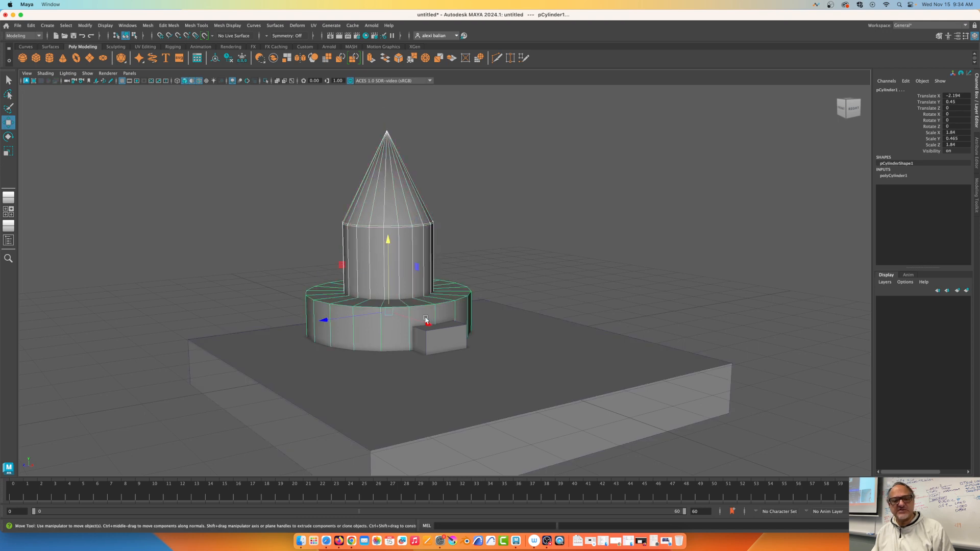
click(240, 219)
scroll(316, 223, down, 2)
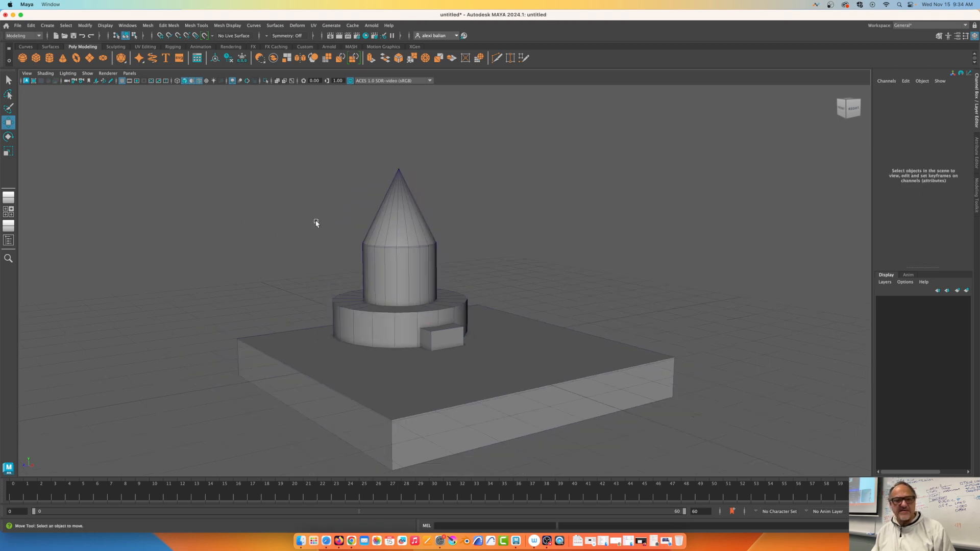
drag(279, 161, 690, 464)
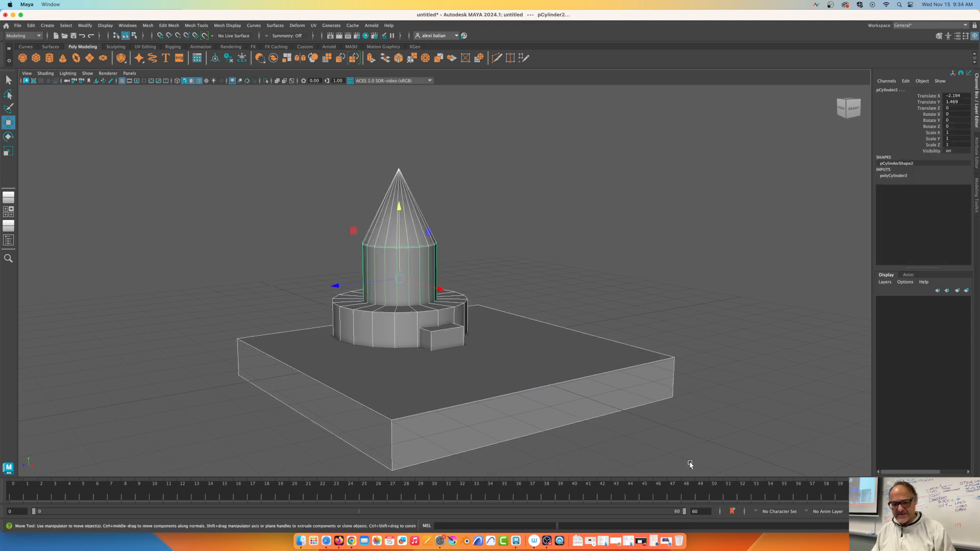
key(Delete)
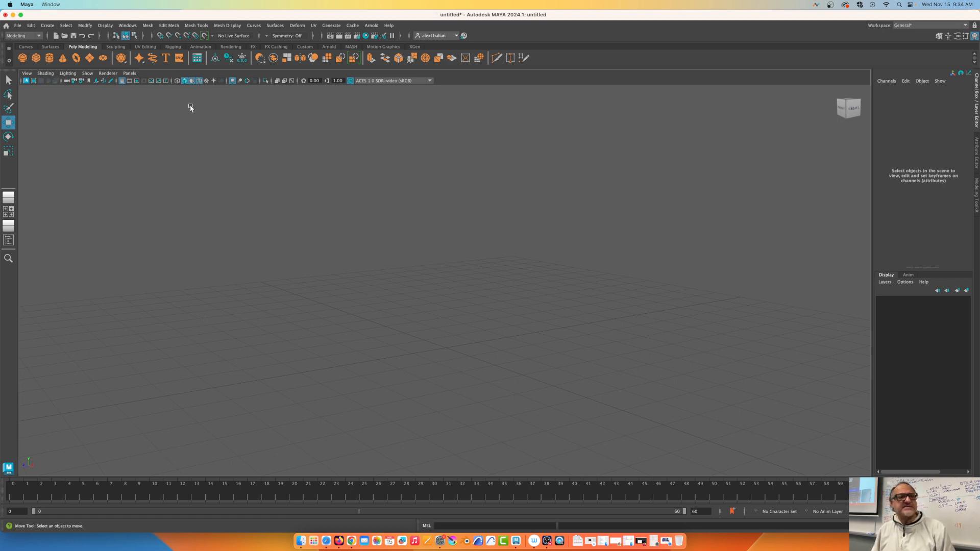
Step: Arrange the workspace as two stacked panes with the Graph Editor below the viewport, and make the viewport pane taller
click(134, 74)
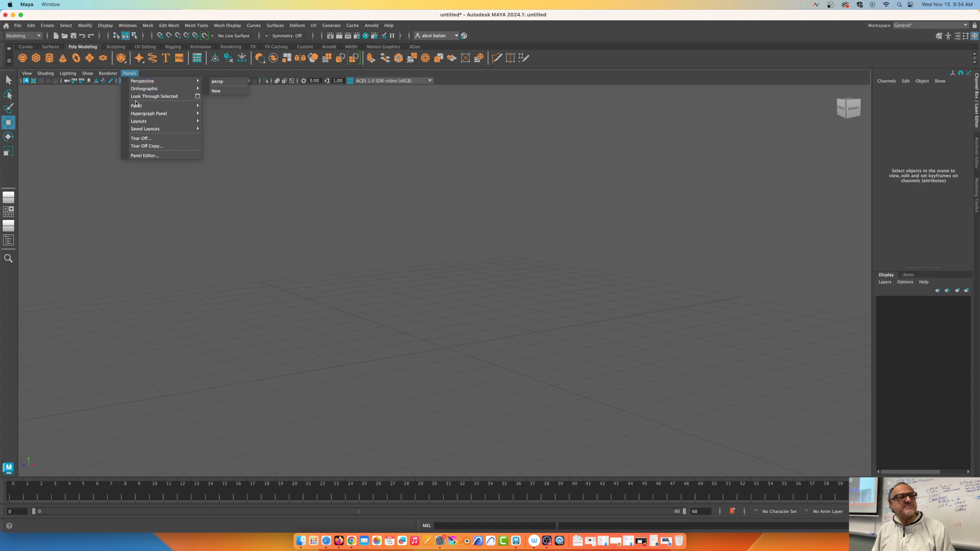
mouse_move(137, 106)
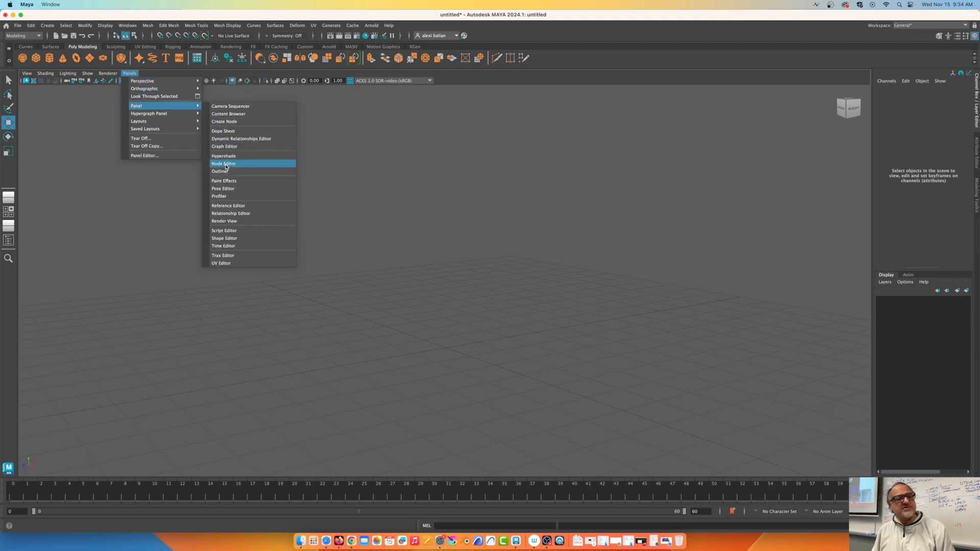
mouse_move(153, 121)
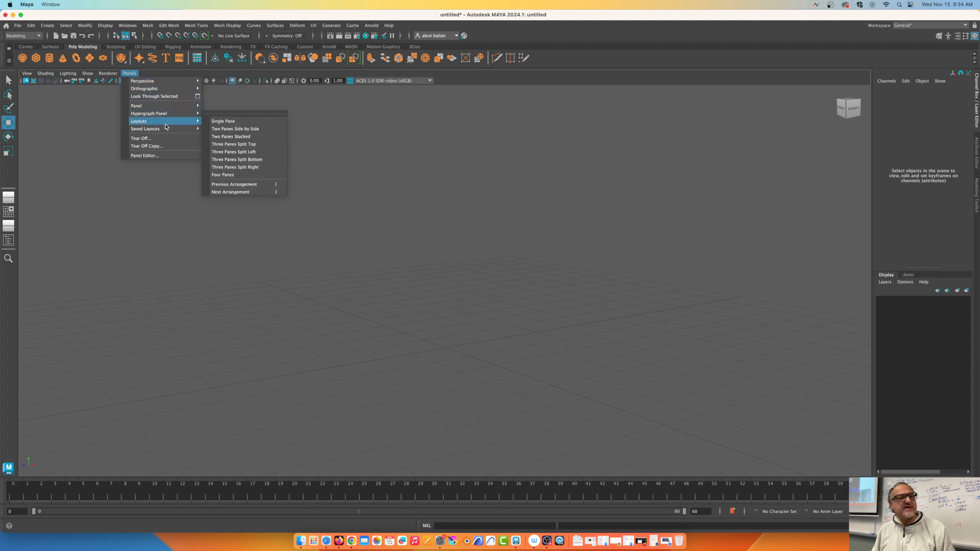
click(225, 135)
click(165, 277)
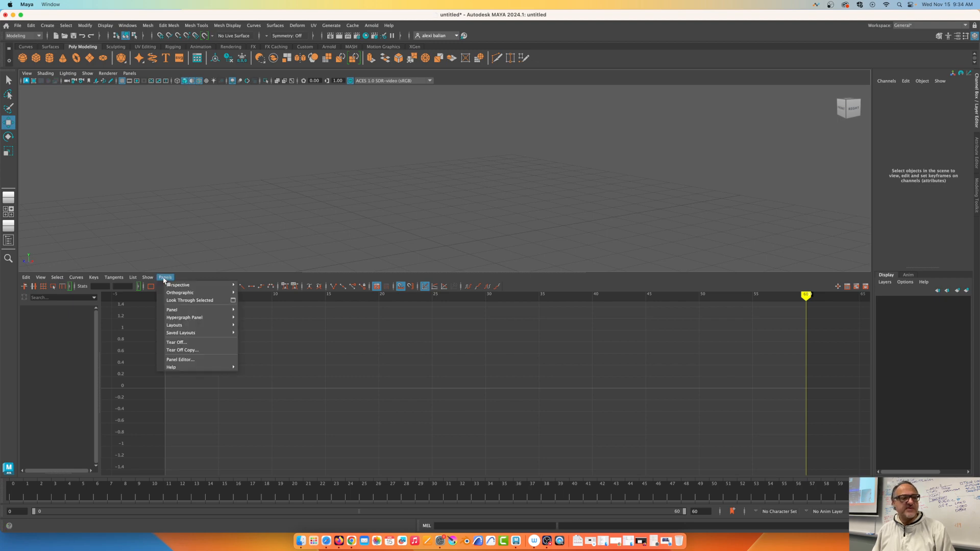
mouse_move(181, 309)
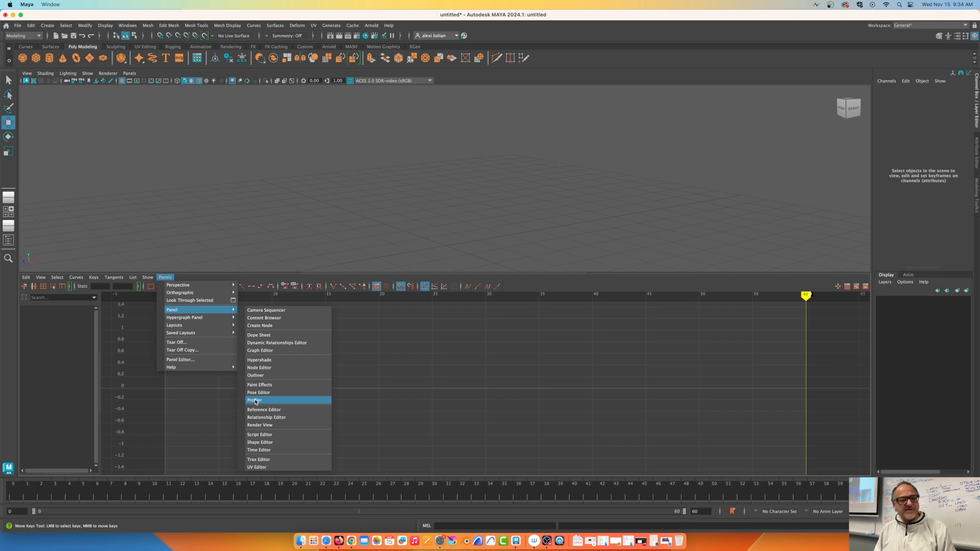
click(275, 350)
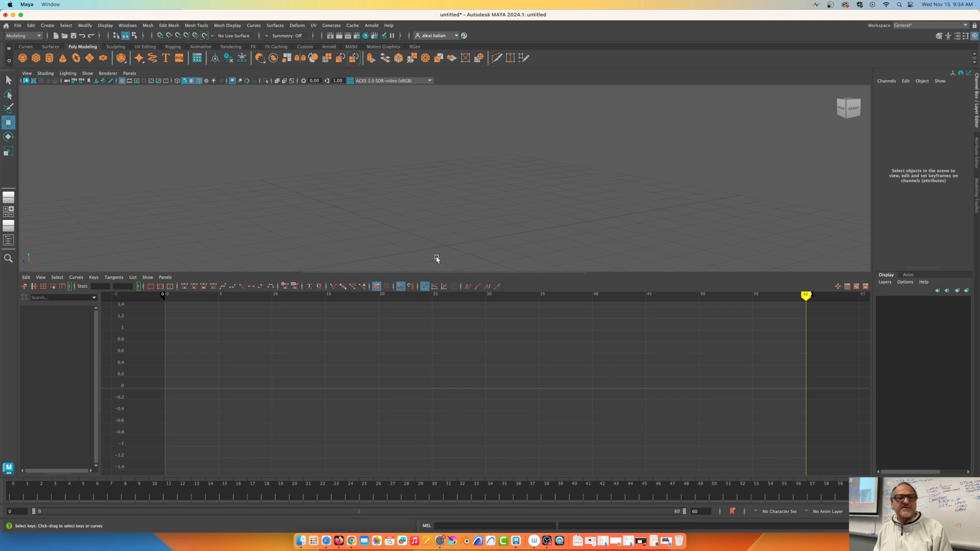
drag(466, 299, 475, 379)
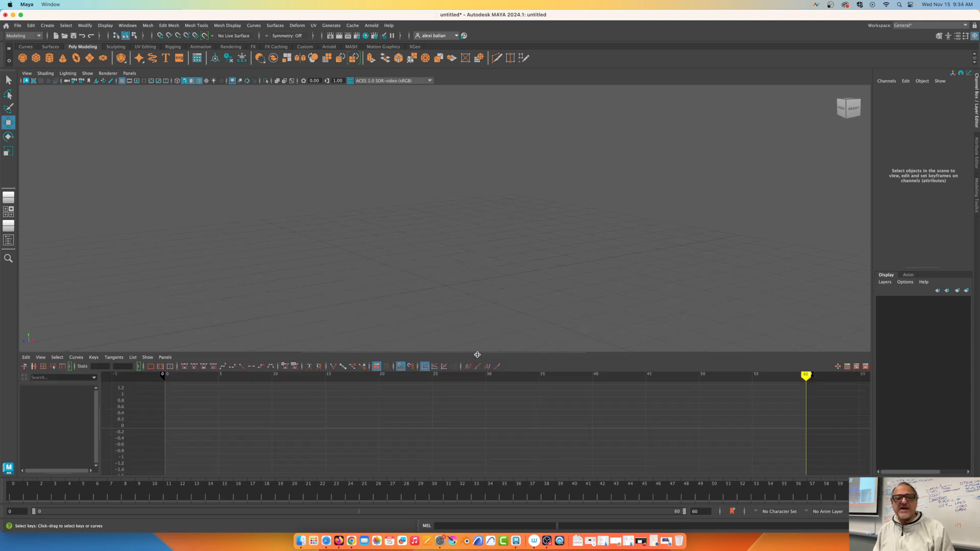
Step: Create a camera and look through it in the perspective viewport
click(47, 25)
mouse_move(70, 79)
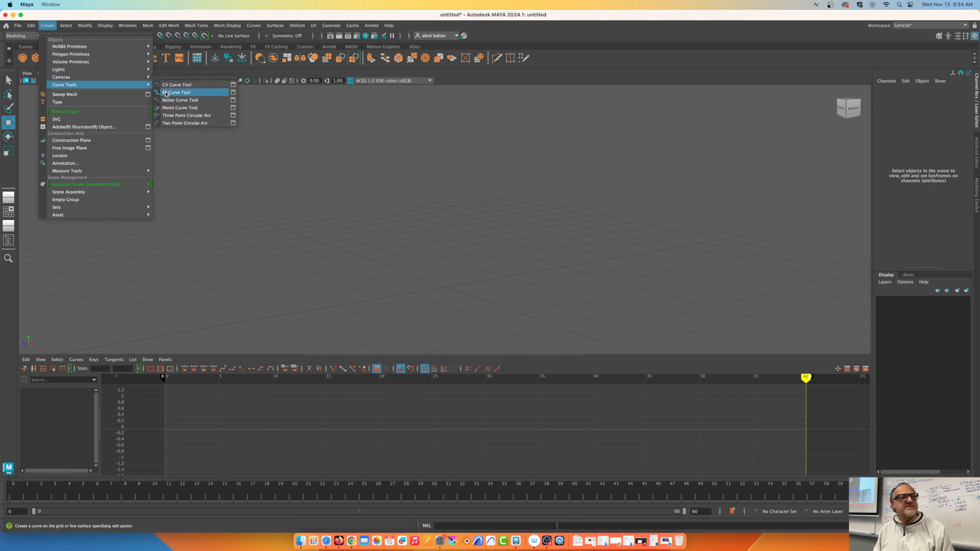
click(168, 78)
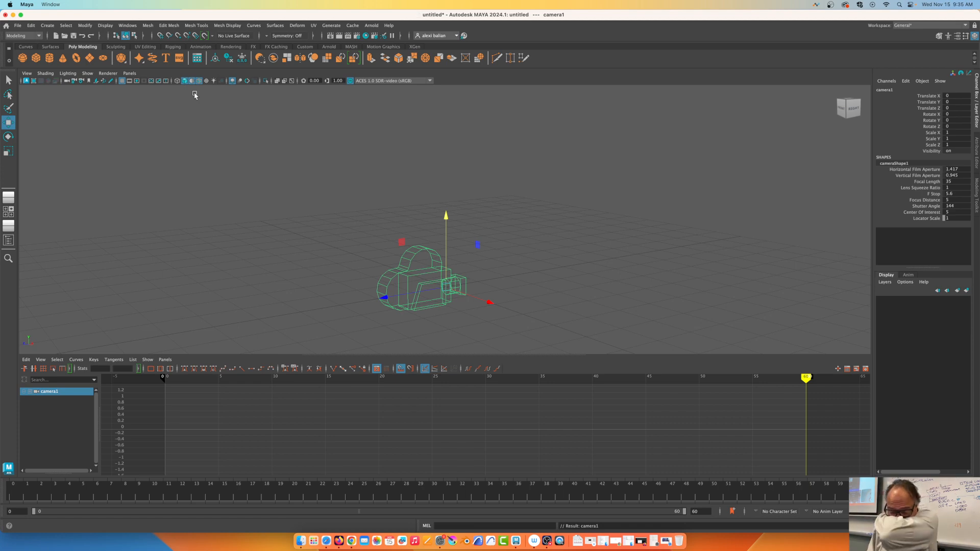
click(130, 73)
click(144, 99)
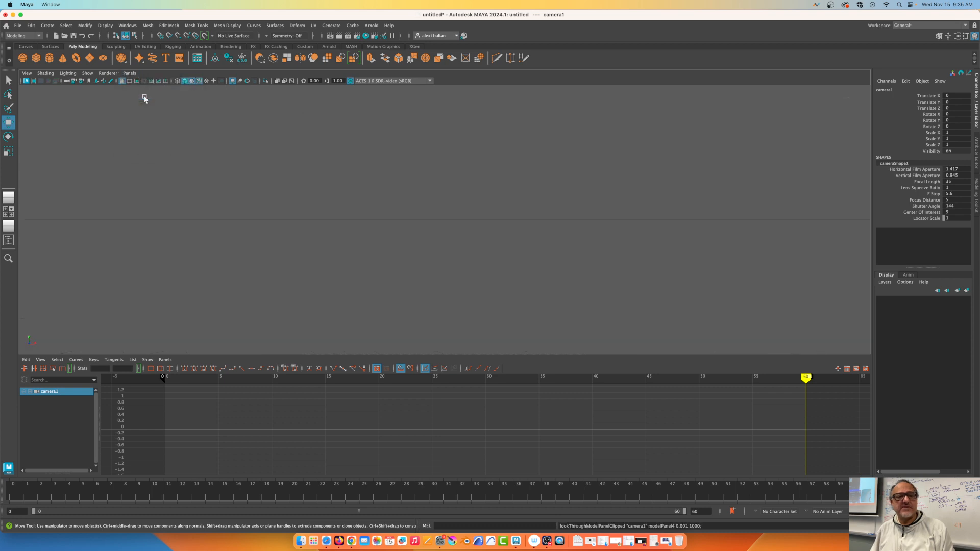
Step: Reposition the new camera to about X 2.2, Y 0.8, Z 2.8, rotated -6 in X and 16 in Y, looking over the grid
scroll(428, 190, down, 4)
scroll(428, 190, up, 5)
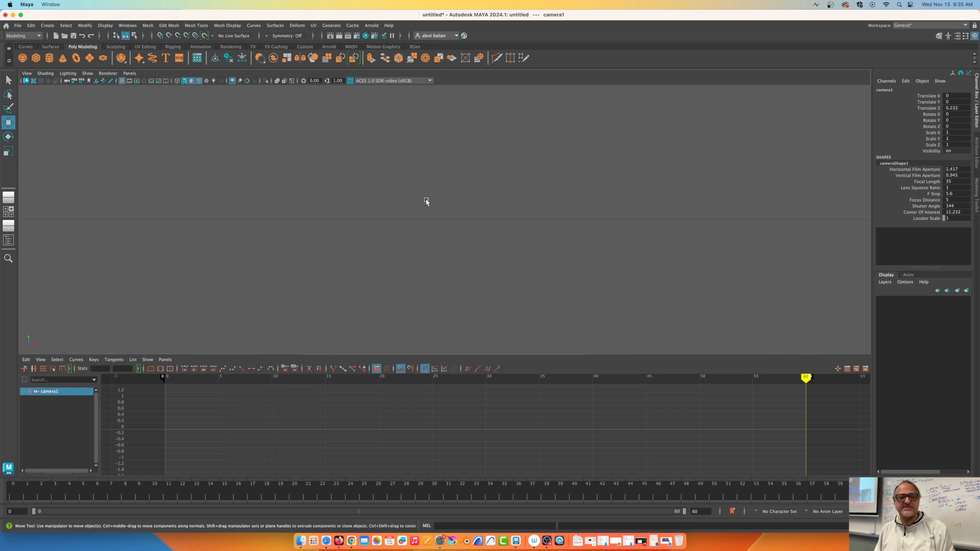
mouse_move(455, 181)
alt+mouse_down()
mouse_move(444, 192)
mouse_move(443, 184)
alt+mouse_up()
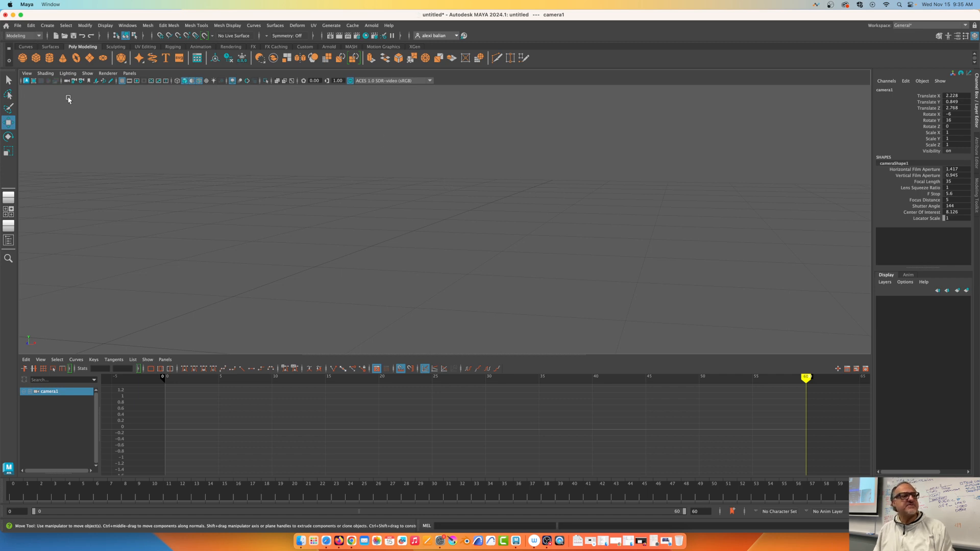
Step: Create a polygon cube at the origin and set its Translate Y to -0.5
click(36, 58)
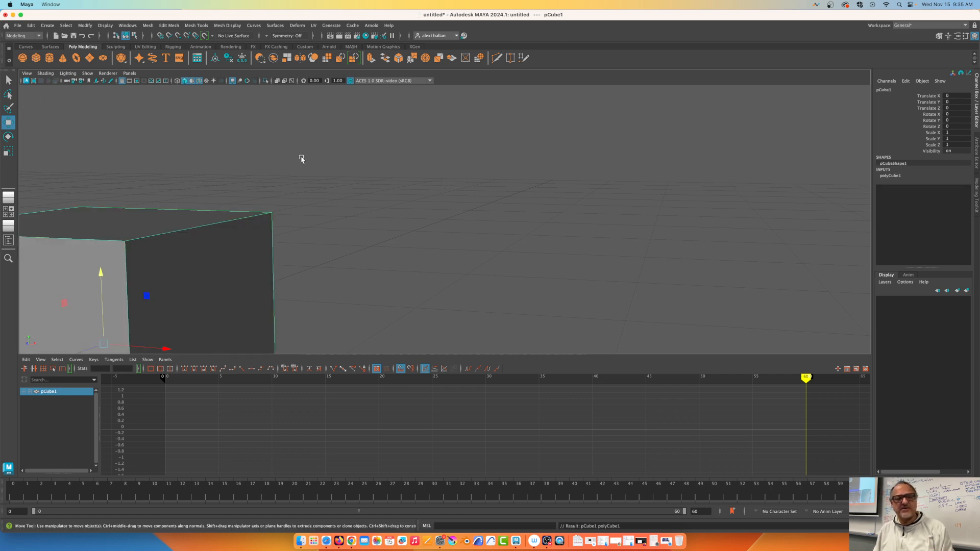
key(f)
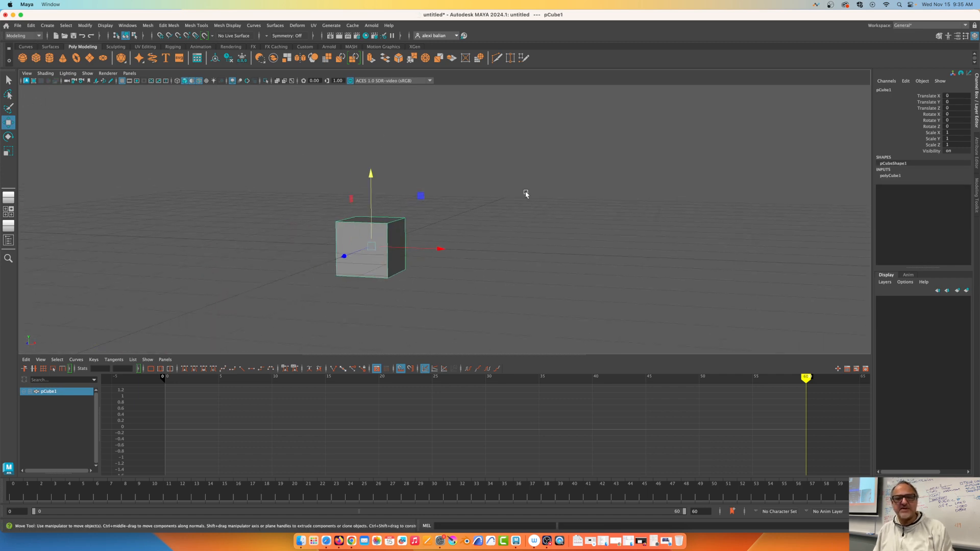
click(953, 102)
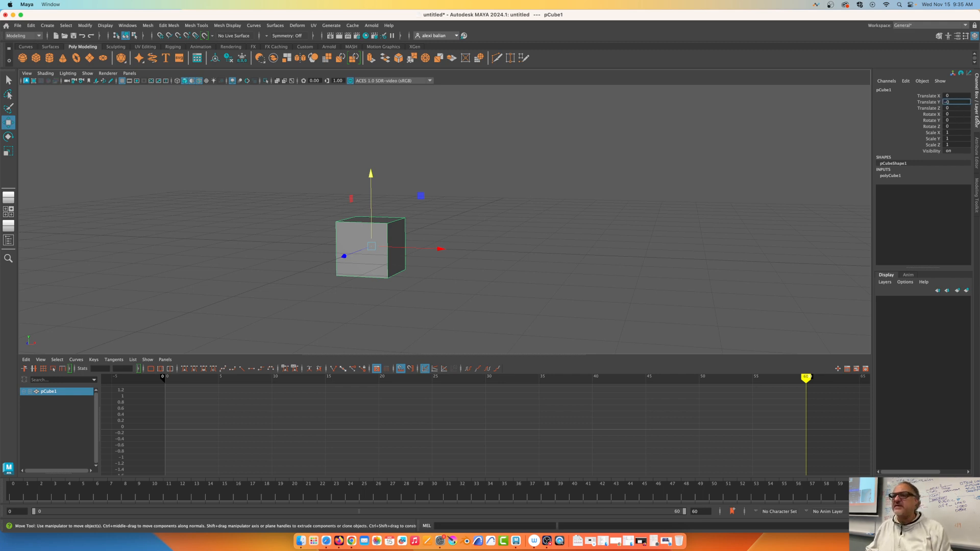
text(-0.5)
key(Return)
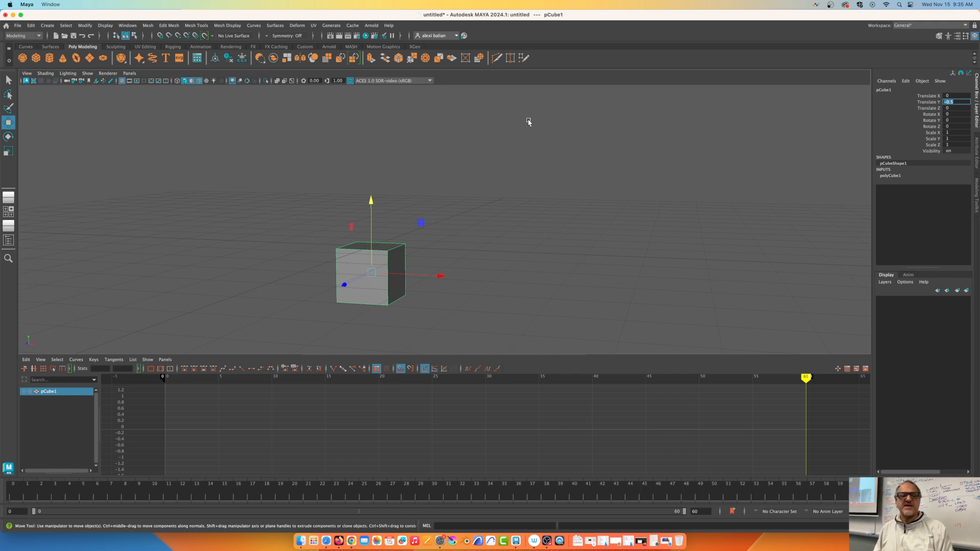
Step: Set the cube's width and depth to 20 in its polyCube1 construction inputs
click(8, 151)
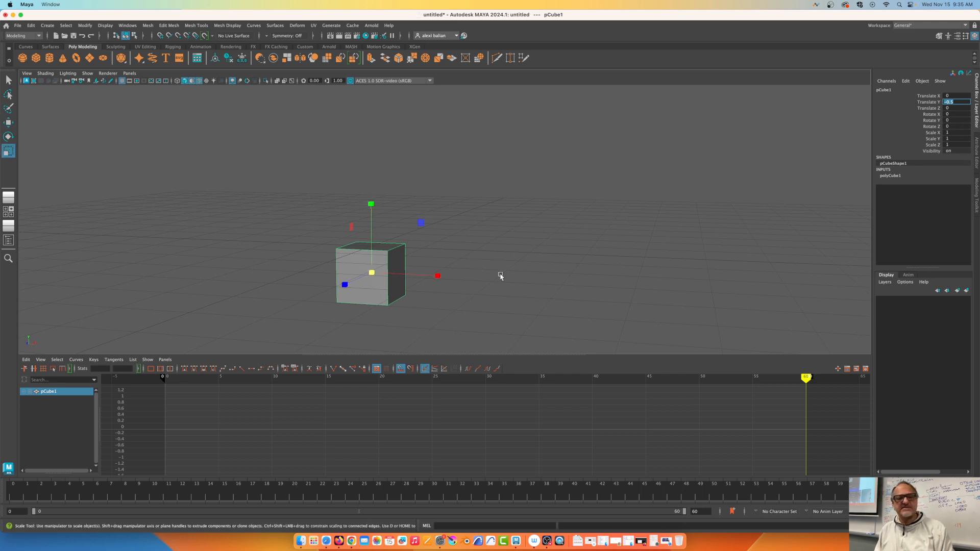
click(891, 176)
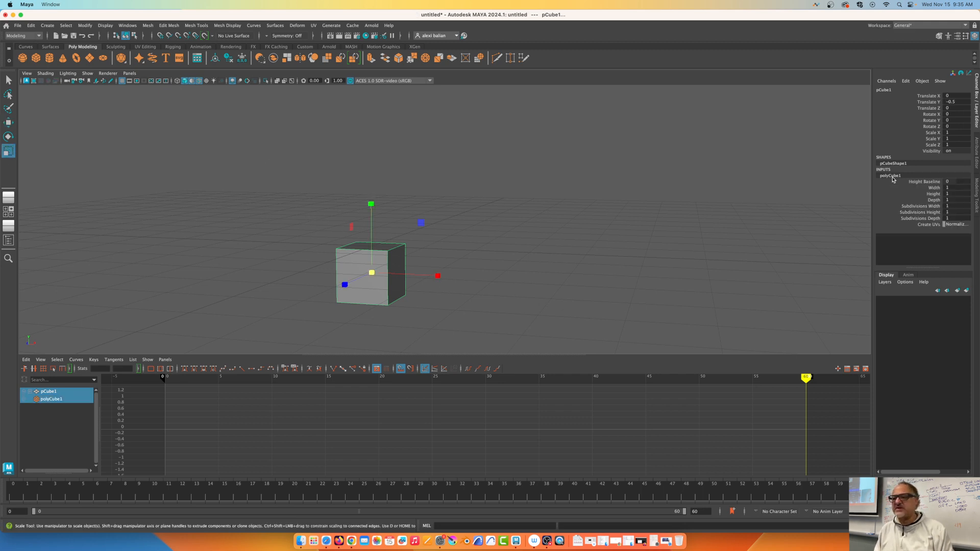
double_click(954, 187)
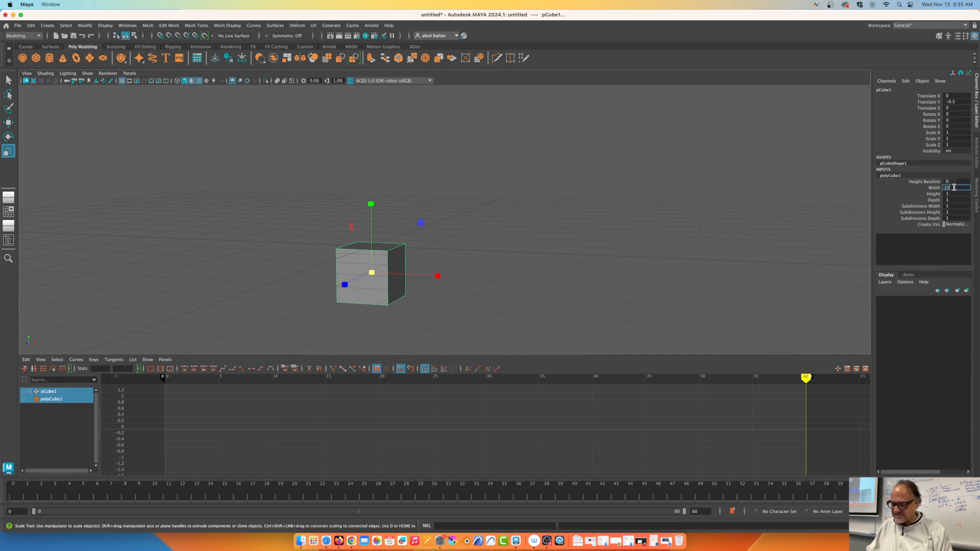
key(Return)
click(954, 200)
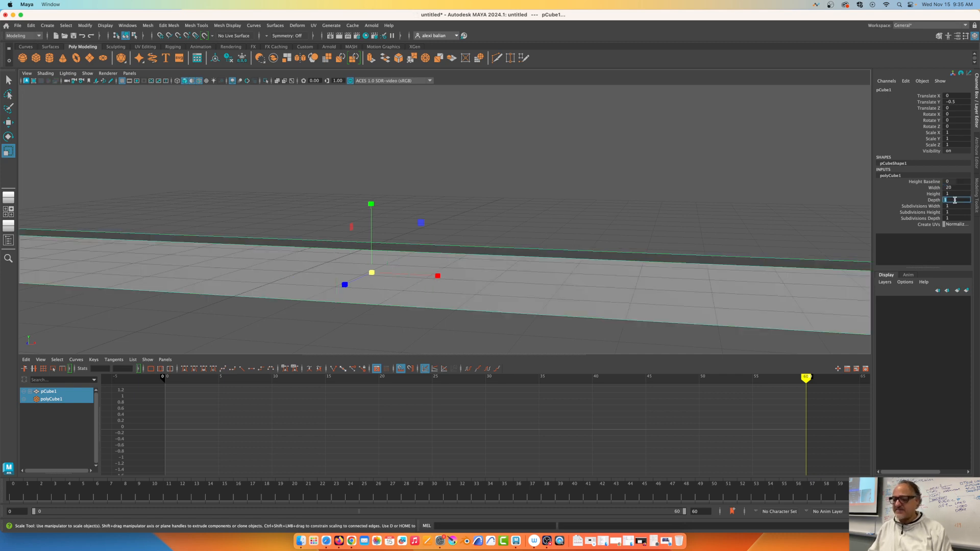
text(20)
key(Return)
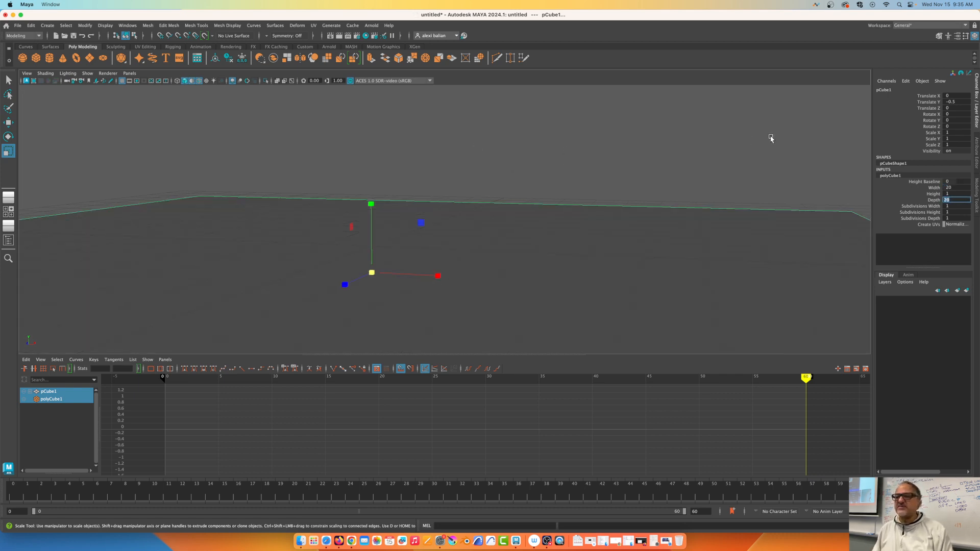
Step: Rename the flattened cube Floor and deselect it
click(885, 90)
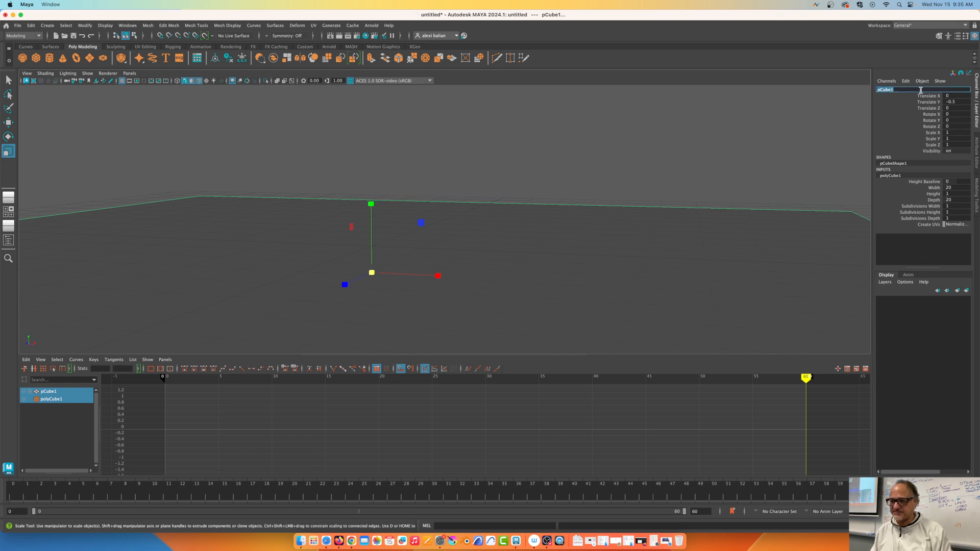
text(Floo)
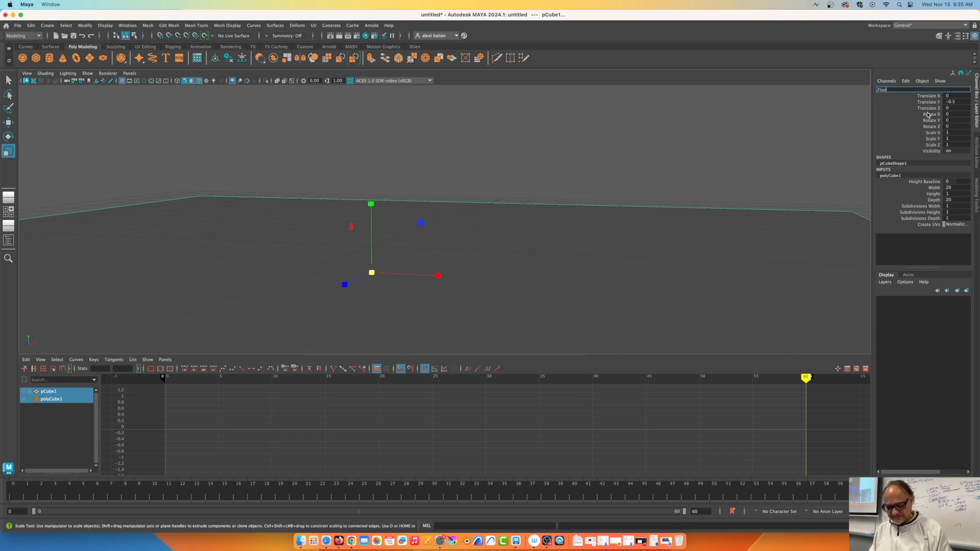
text(r)
key(Return)
click(492, 128)
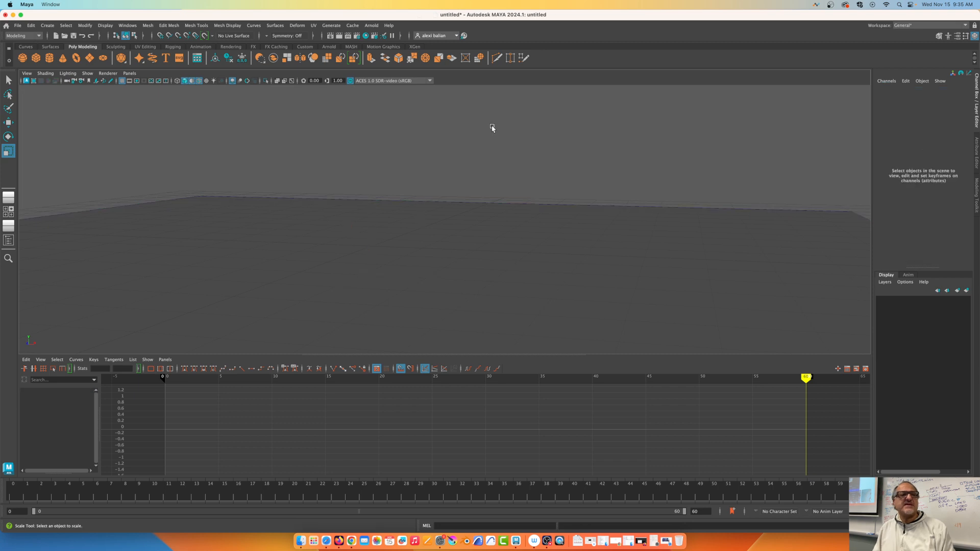
Step: Switch the viewport to the front orthographic view, with the floor low in the frame and nothing selected
click(130, 73)
mouse_move(163, 89)
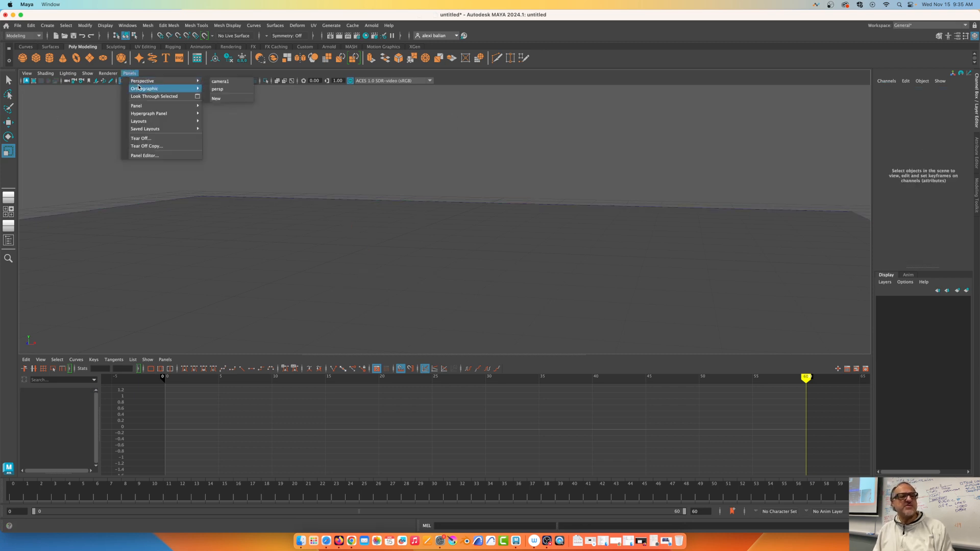
click(227, 89)
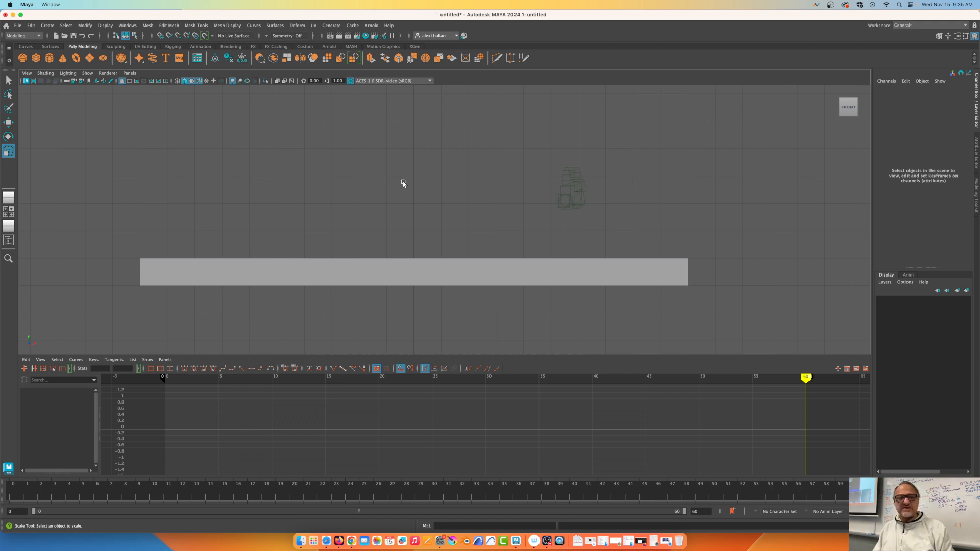
alt+middle_drag(407, 168, 422, 243)
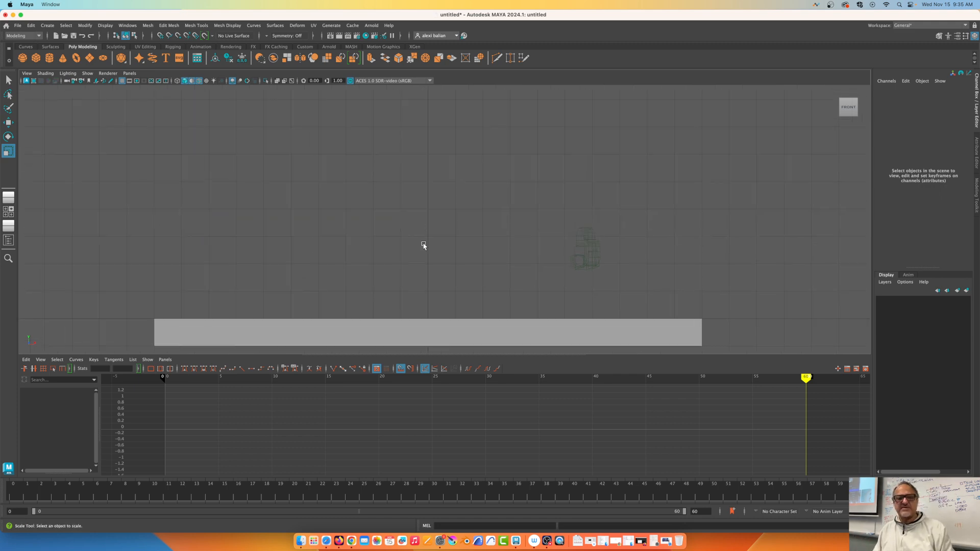
click(435, 327)
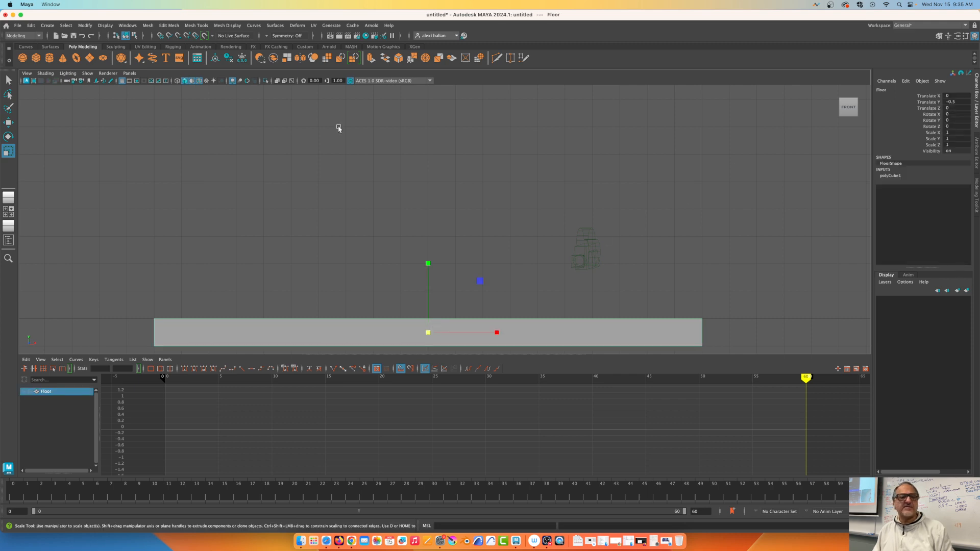
click(247, 145)
Step: Create a polygon sphere at the origin and rename it Ball
click(23, 59)
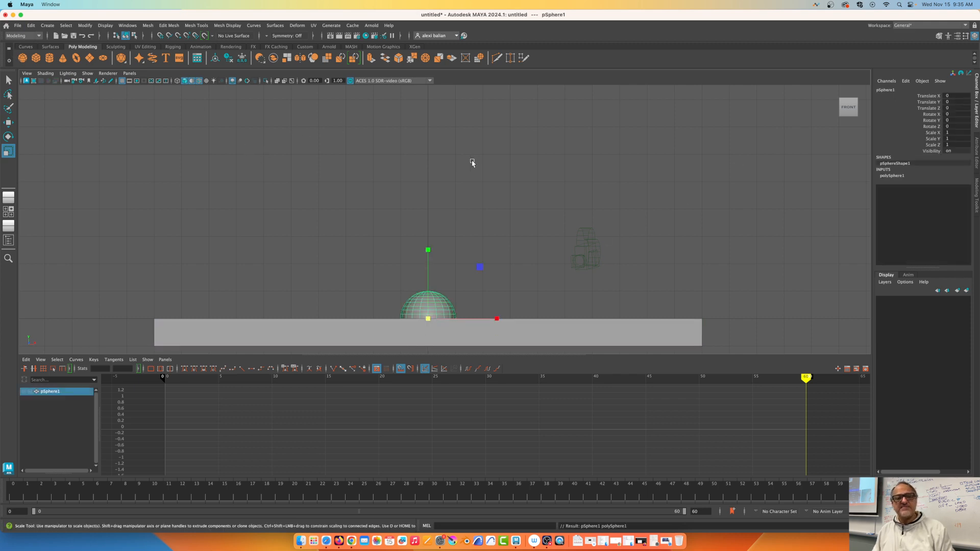
double_click(906, 89)
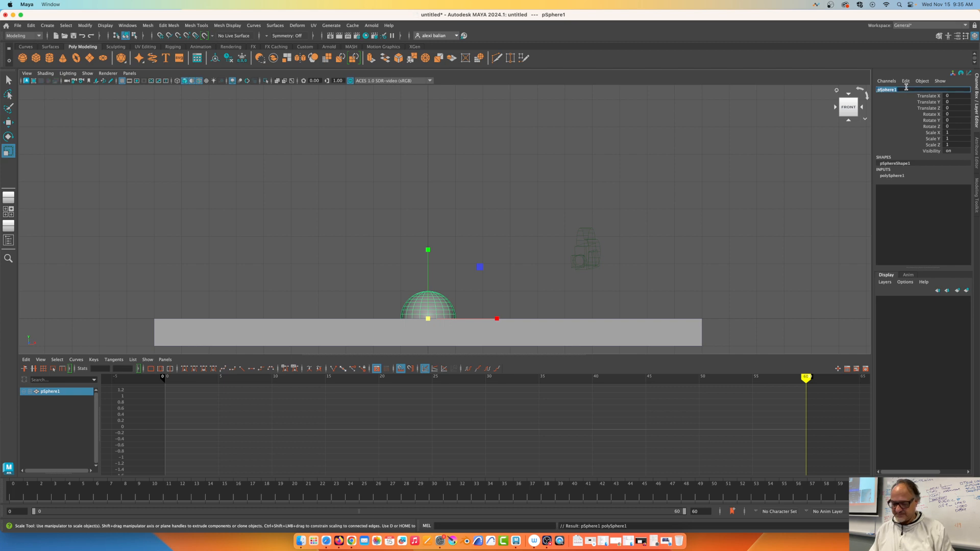
text(Ball)
key(Return)
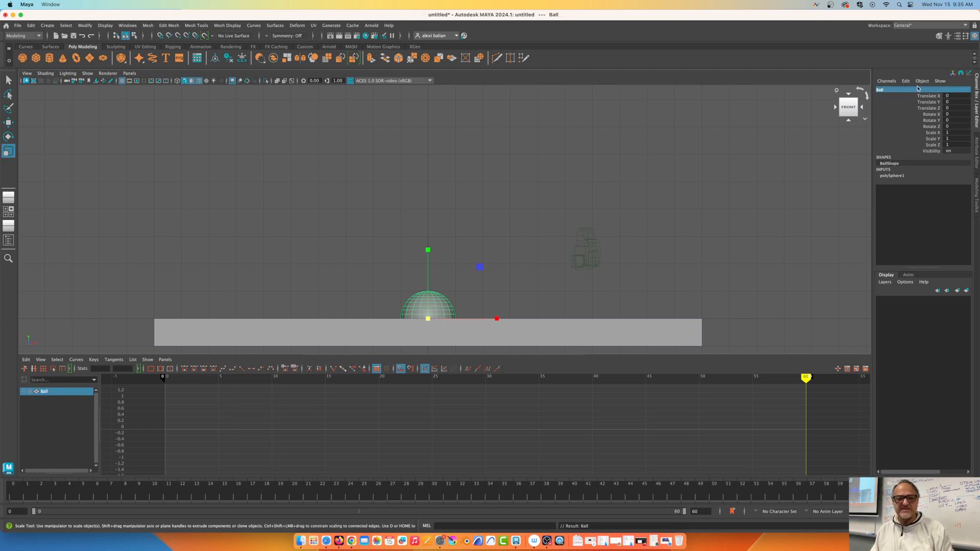
Step: Set the ball's Translate Y to 1 so it rests on top of the floor
key(e)
key(w)
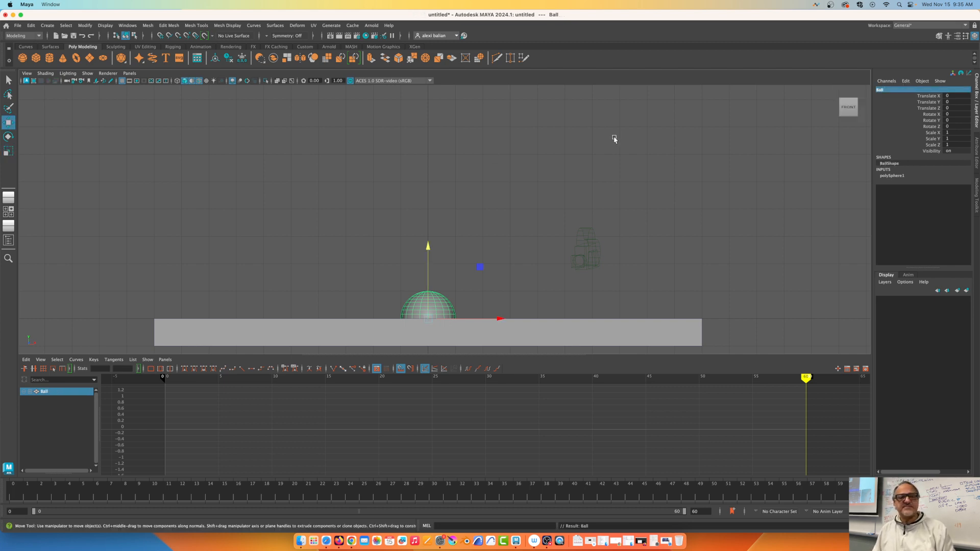
click(893, 176)
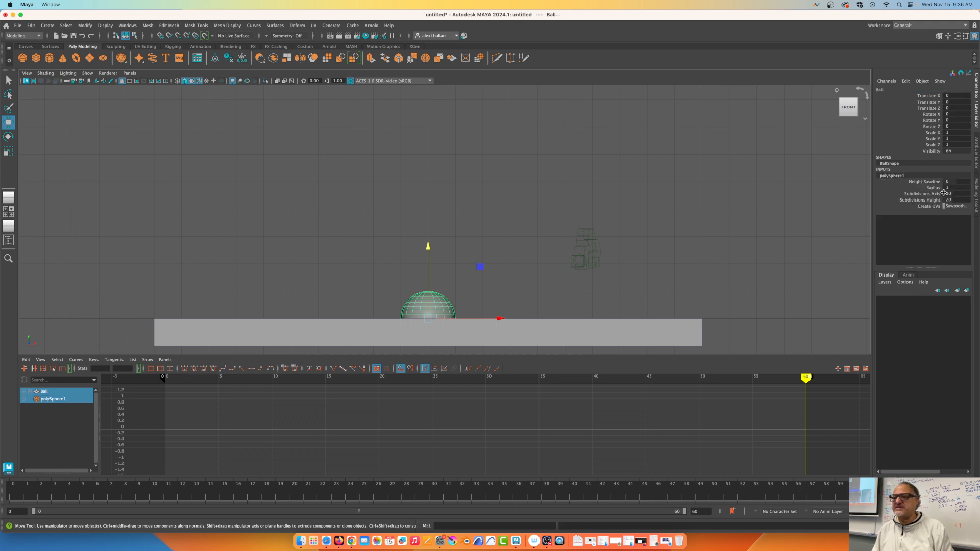
click(956, 101)
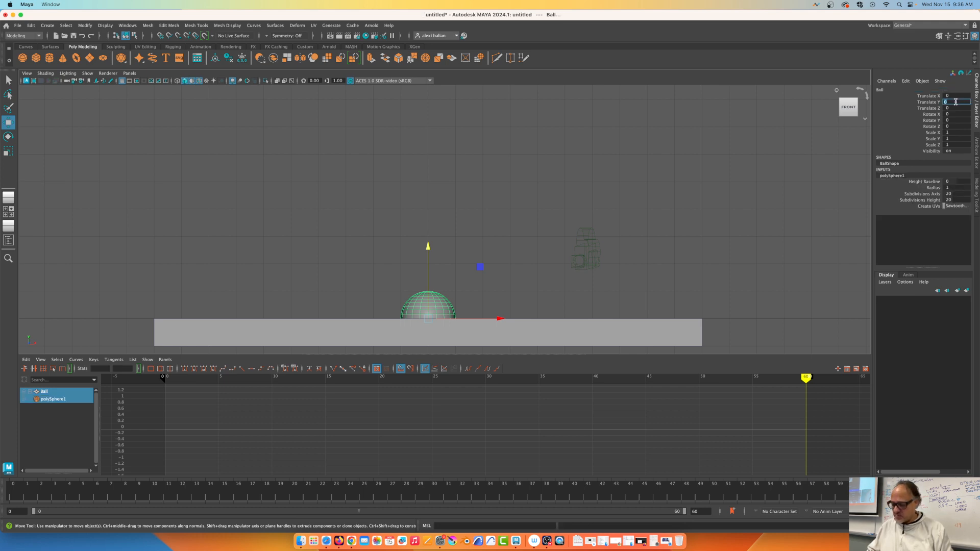
text(1)
key(Return)
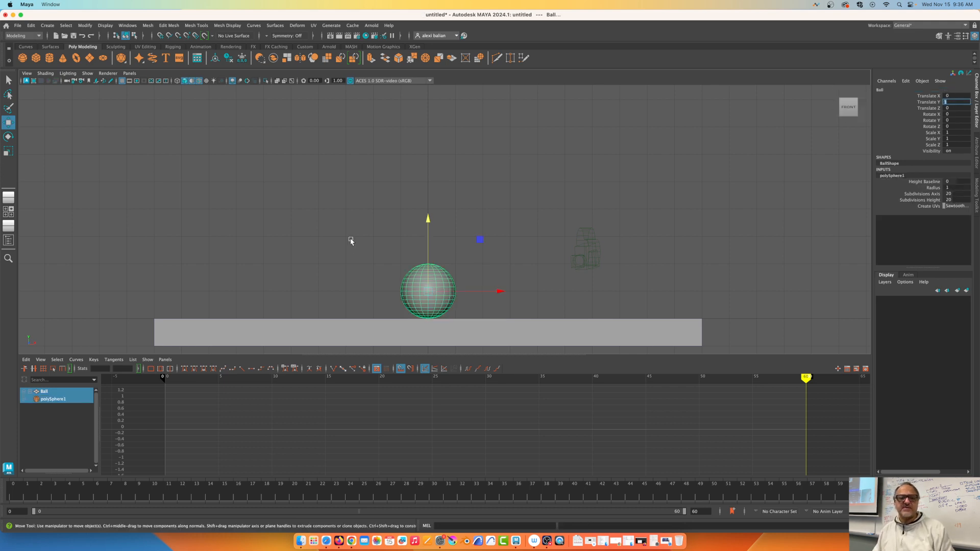
Step: Try Reset Transformations on the ball and undo it
click(46, 25)
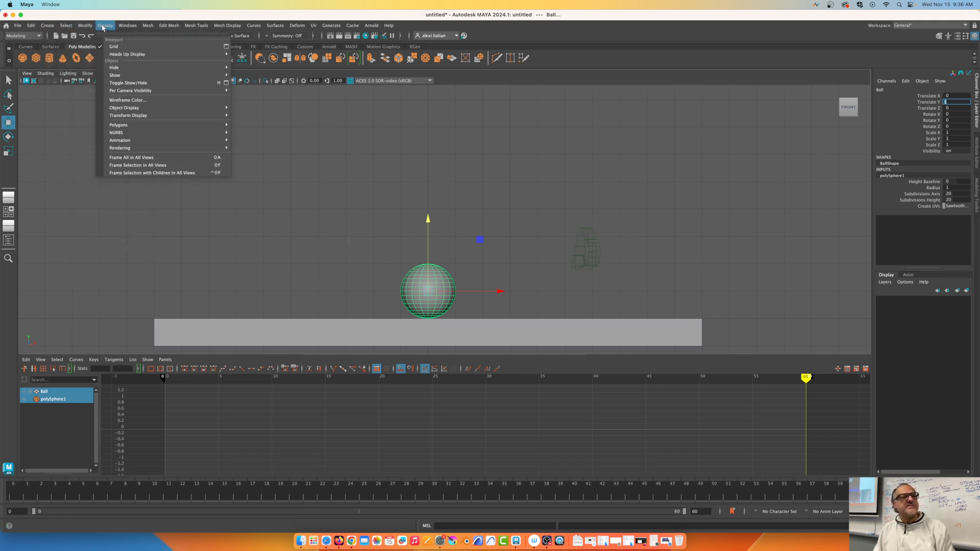
mouse_move(84, 26)
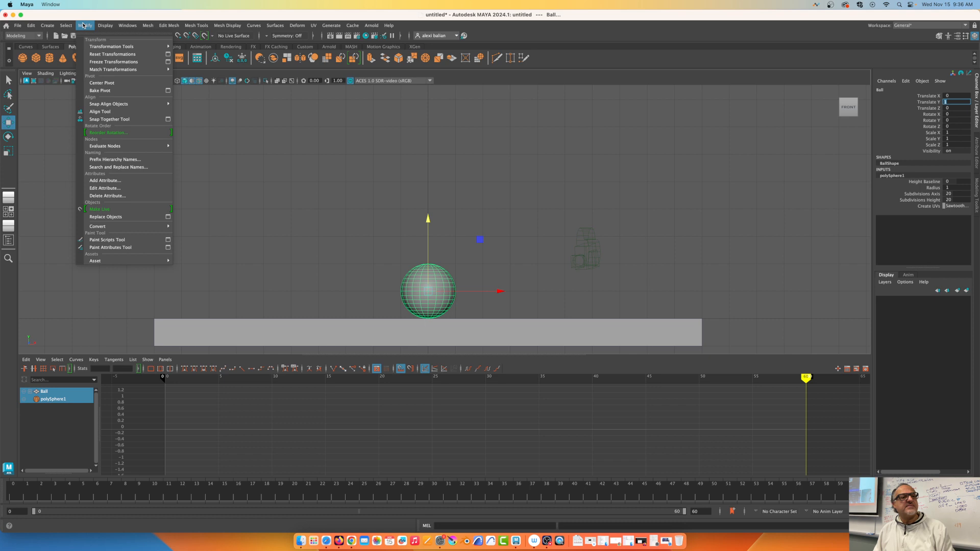
click(100, 56)
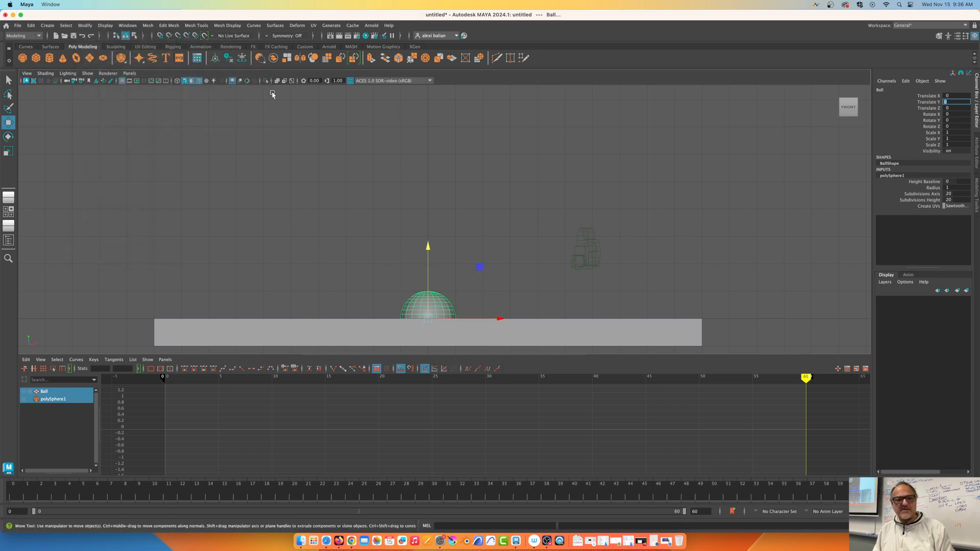
click(291, 175)
key(super+z)
key(super+z)
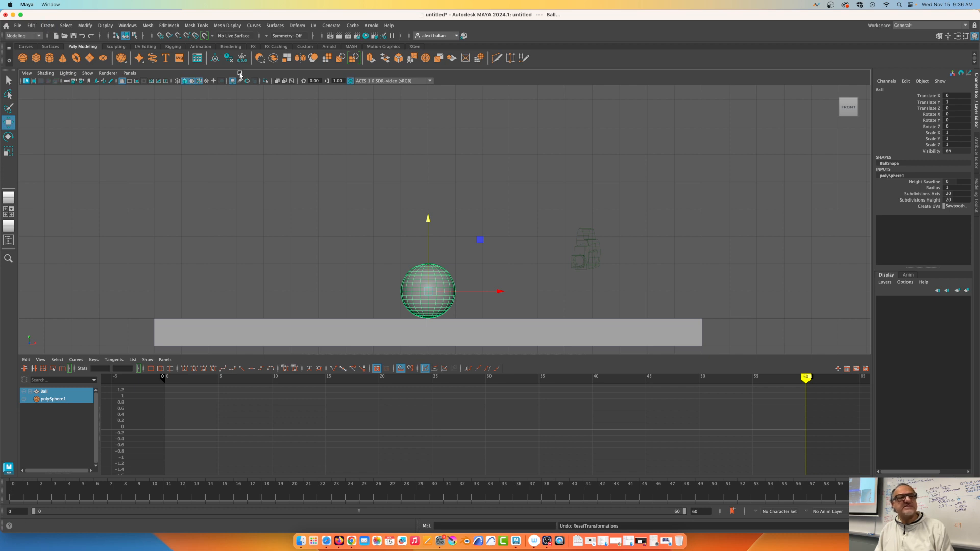
click(138, 73)
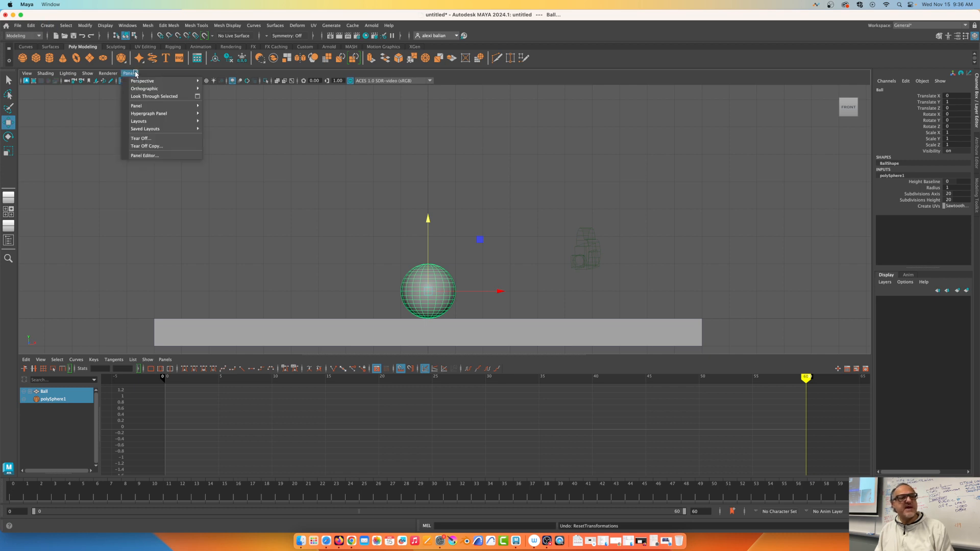
click(148, 101)
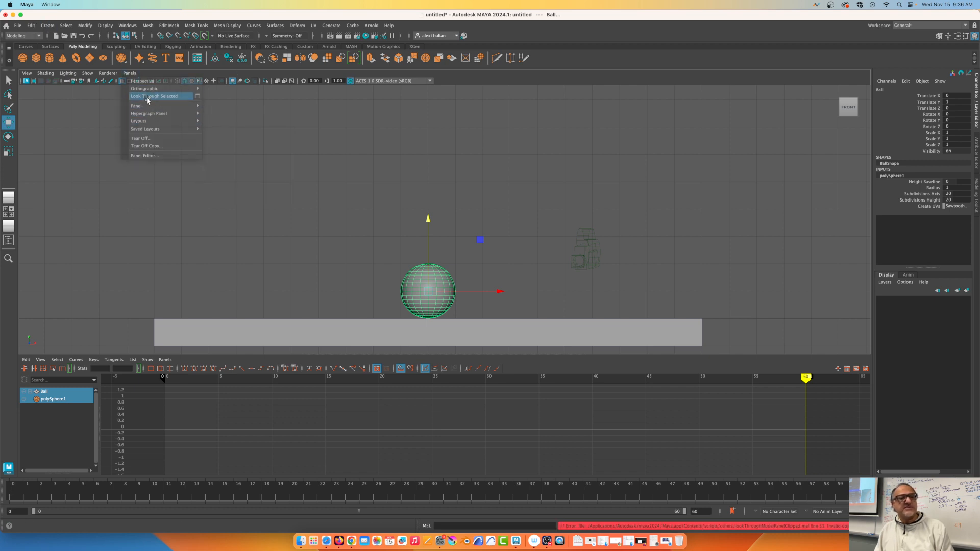
click(130, 74)
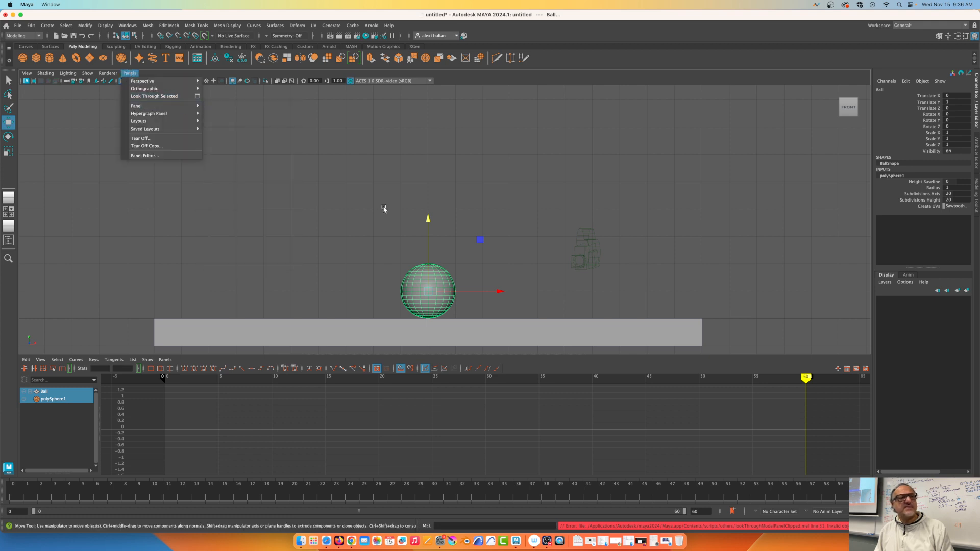
Step: Select camera1, look through it in the viewport and show its film gate
click(587, 257)
click(588, 251)
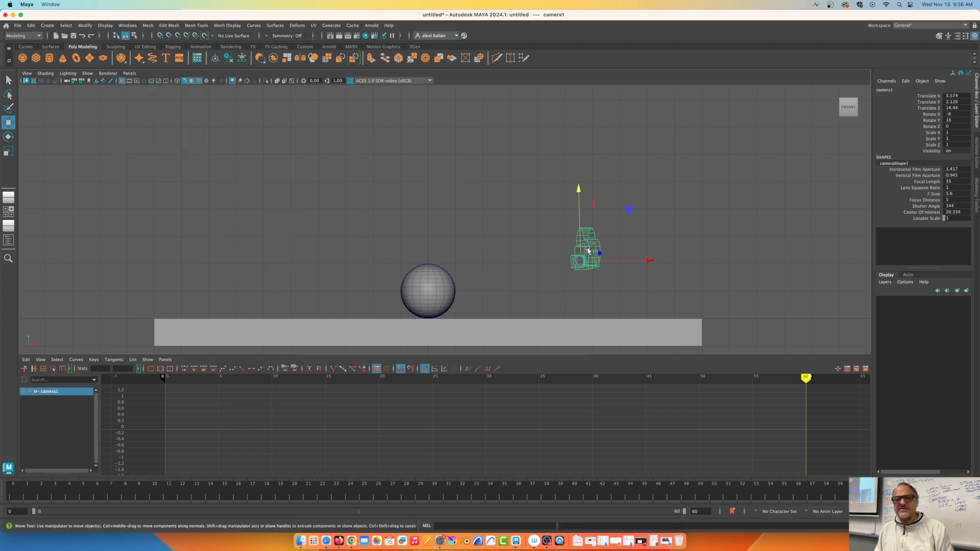
click(130, 73)
click(144, 97)
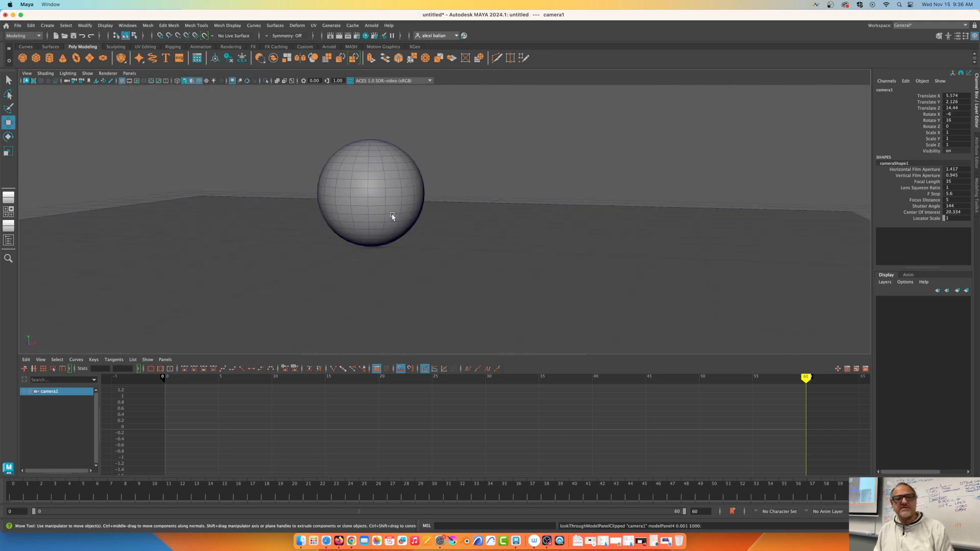
click(129, 83)
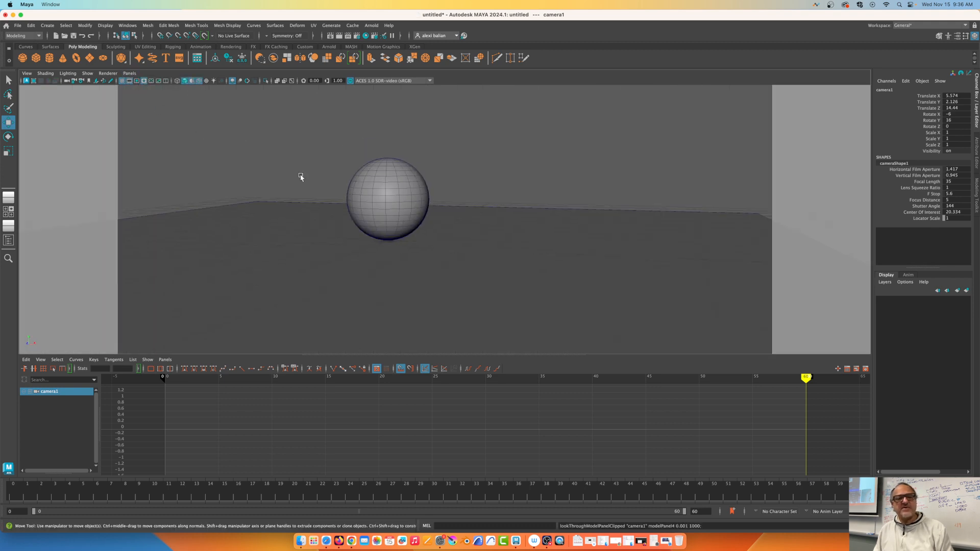
Step: Reposition camera1 for a nearly frontal, slightly raised view with the ball near the centre and the whole floor in frame
scroll(390, 220, down, 5)
scroll(390, 218, up, 3)
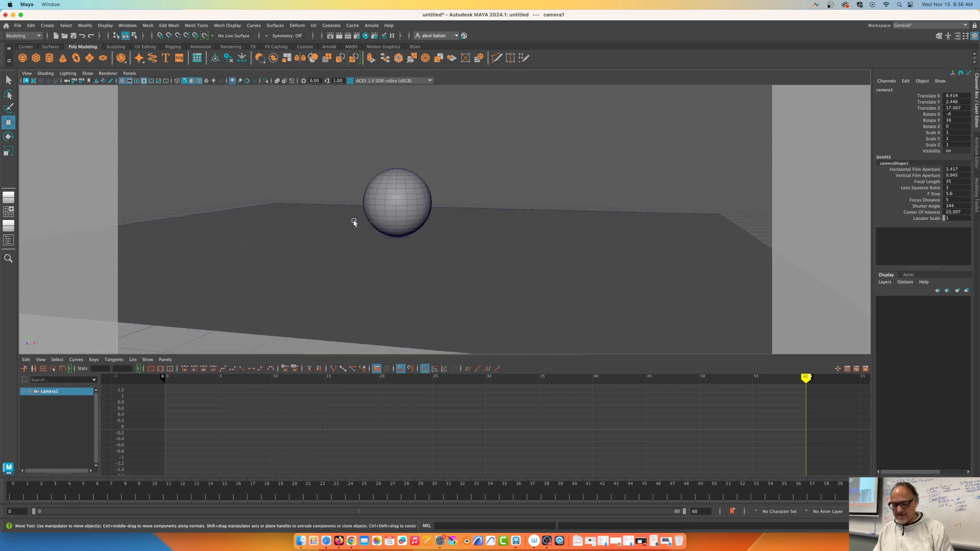
alt+middle_drag(353, 222, 449, 238)
alt+drag(376, 244, 394, 238)
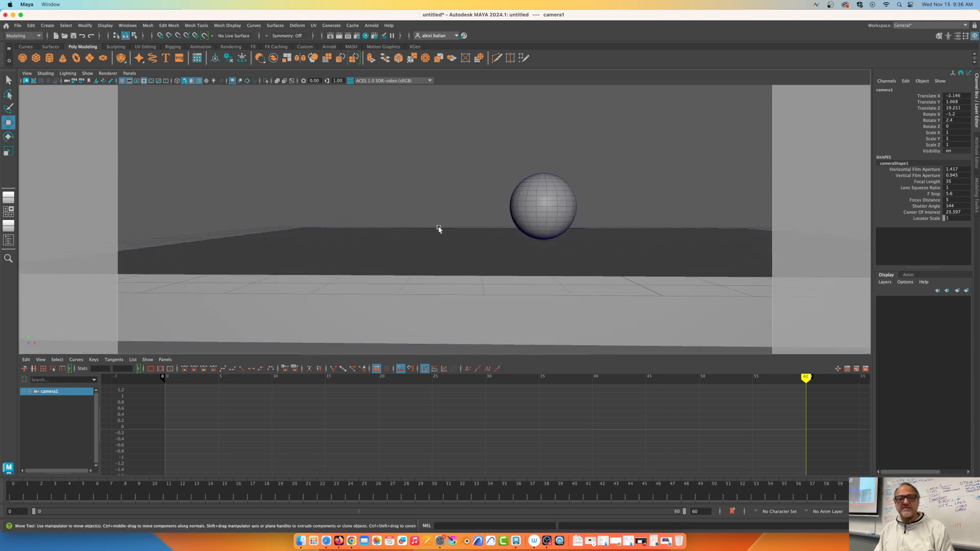
alt+middle_drag(478, 219, 415, 262)
alt+drag(378, 277, 379, 278)
scroll(434, 286, down, 2)
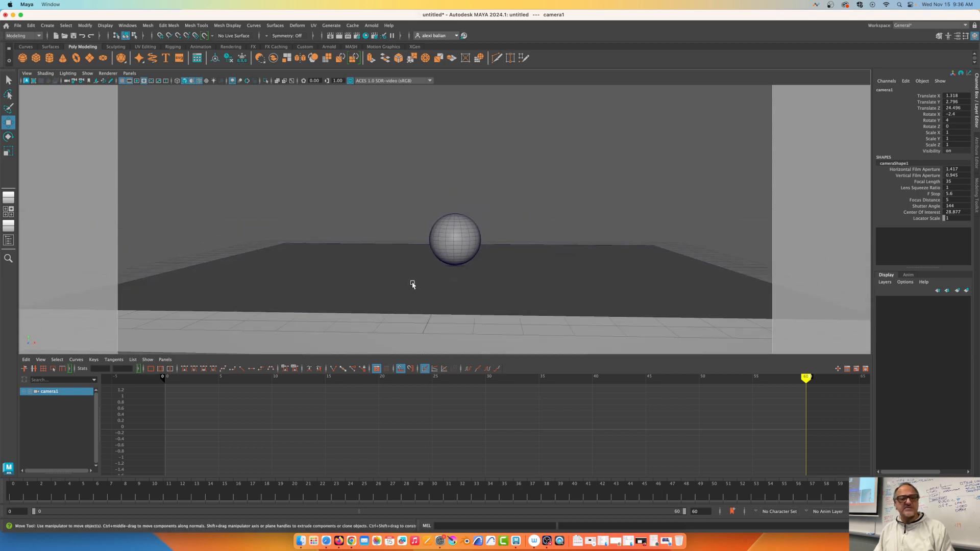
scroll(414, 284, up, 2)
alt+drag(414, 284, 396, 284)
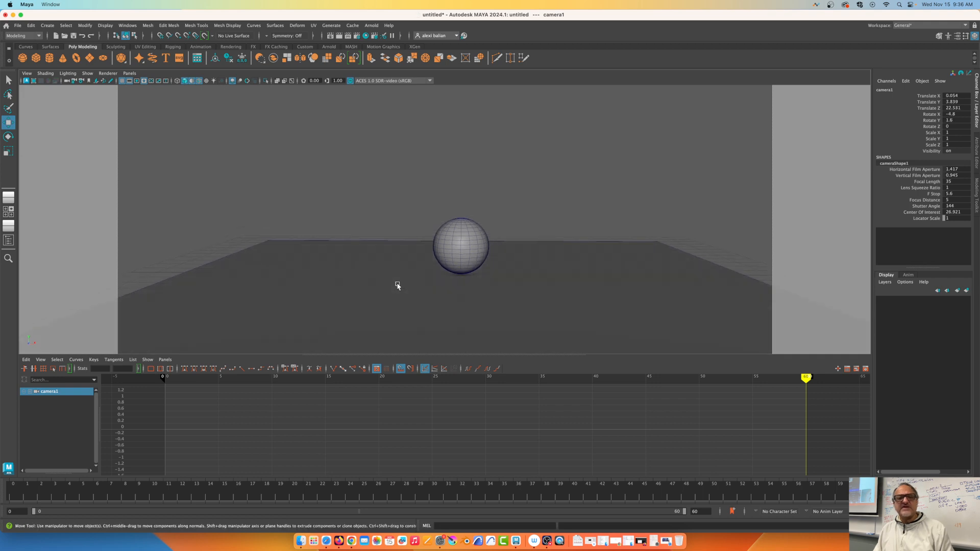
scroll(418, 229, down, 5)
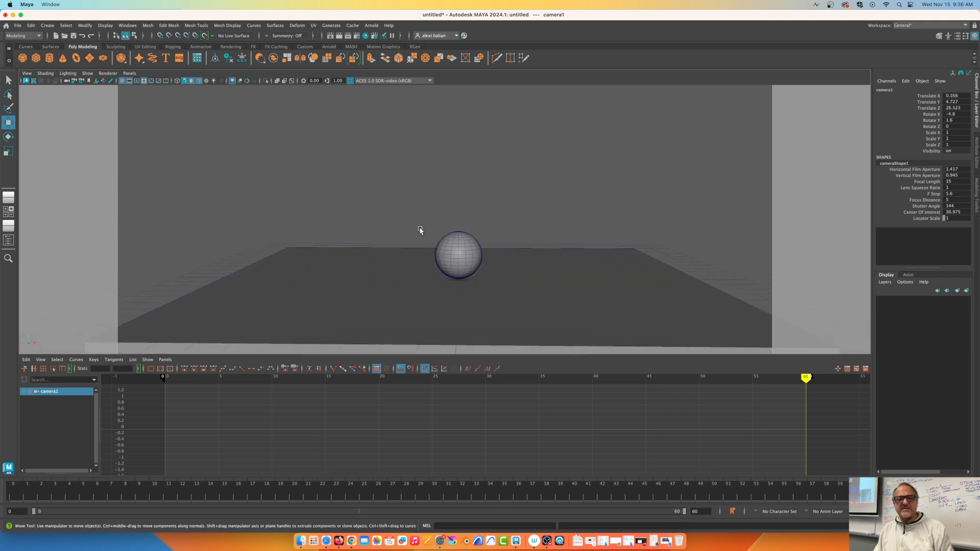
scroll(419, 227, up, 3)
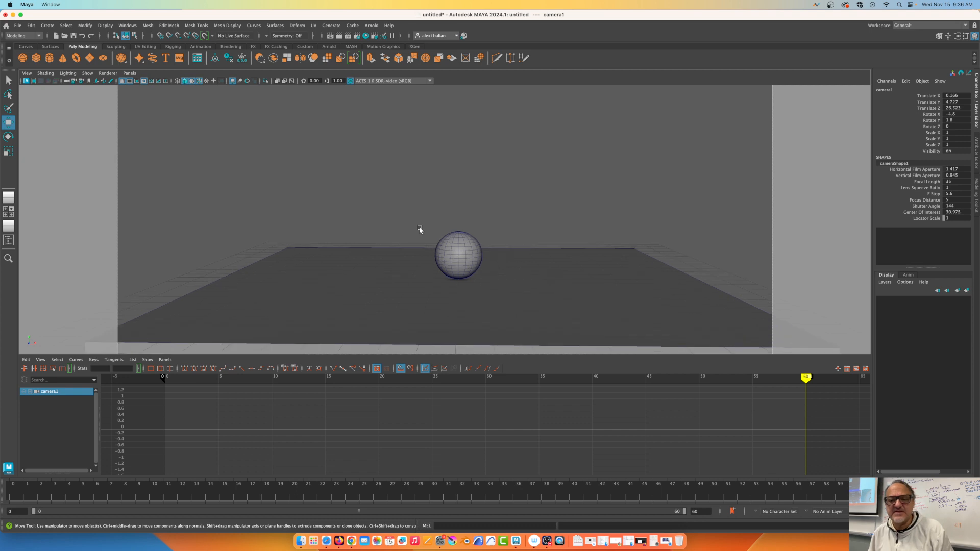
scroll(418, 223, down, 3)
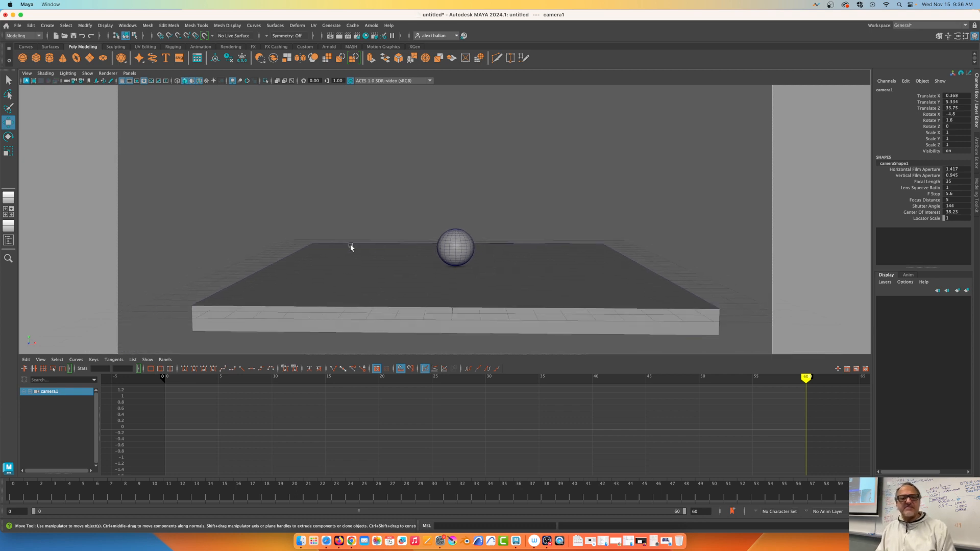
Step: Hide the grid and the wireframe on shaded objects, and tighten camera1's framing so the floor spans the gate's width
click(123, 81)
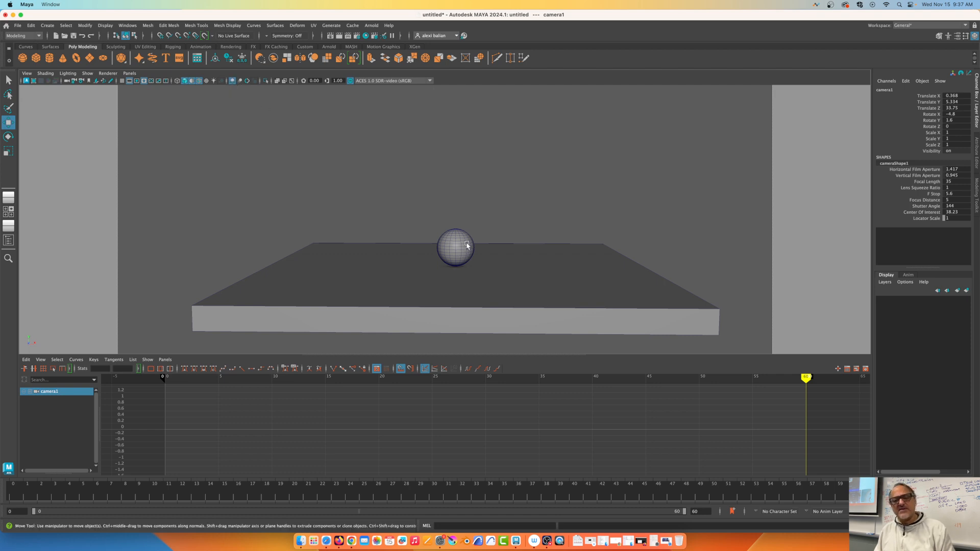
scroll(468, 246, up, 2)
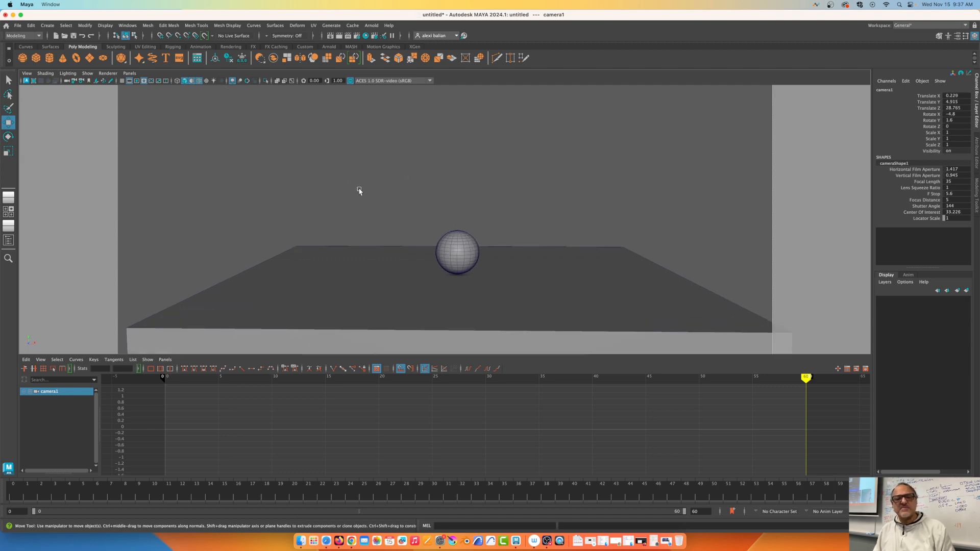
scroll(411, 230, down, 1)
scroll(412, 230, up, 1)
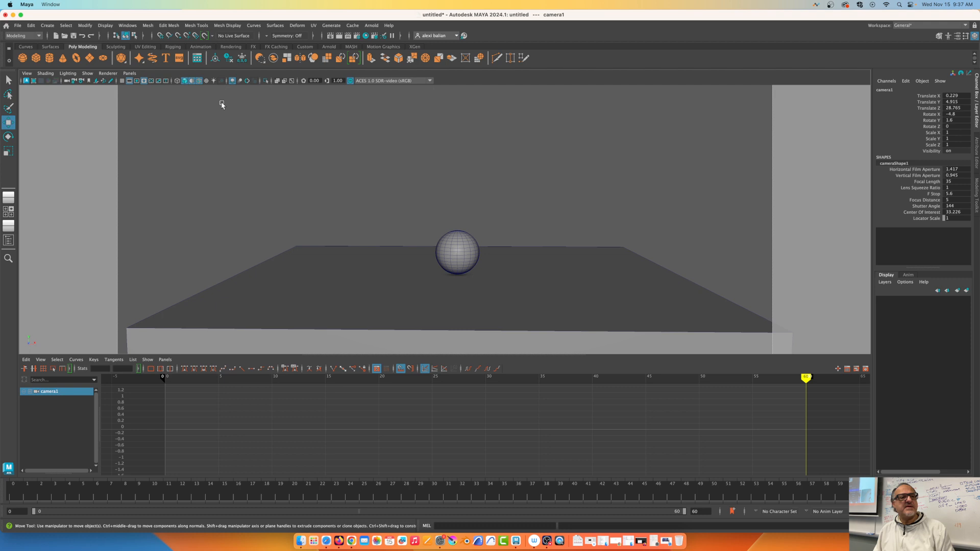
click(200, 81)
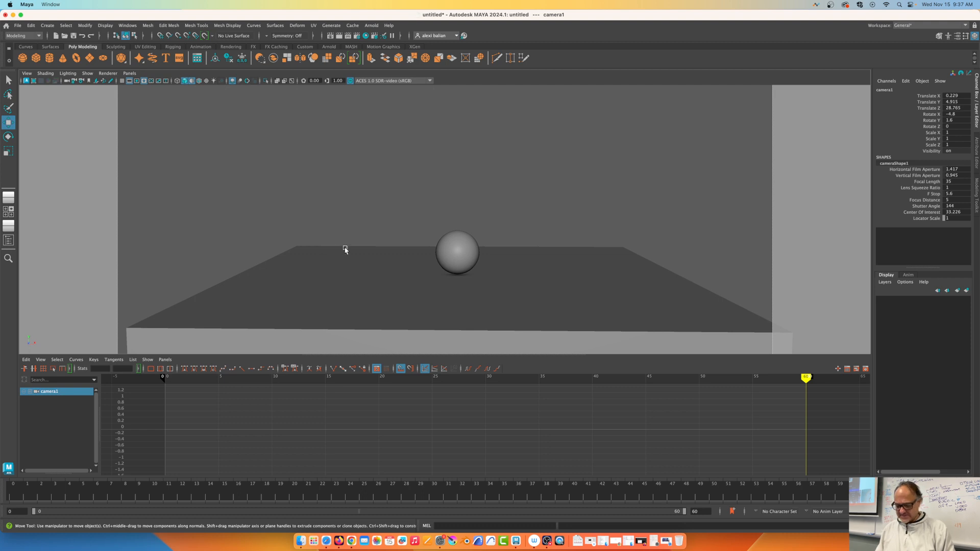
mouse_move(345, 249)
alt+mouse_down()
mouse_move(332, 250)
mouse_move(339, 259)
alt+mouse_up()
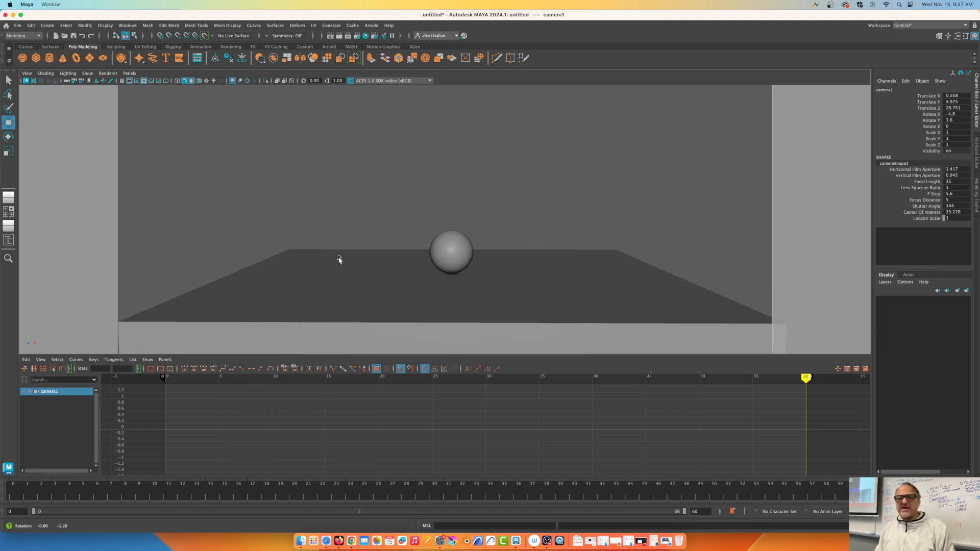
Step: Save the current panel layout under the name AnimPractice
right_click(11, 211)
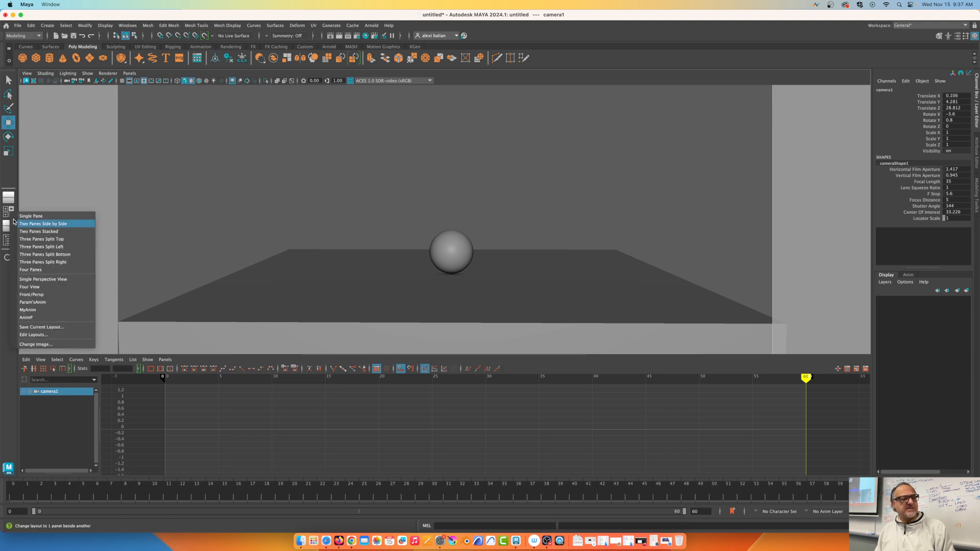
click(50, 327)
text(AnimPra)
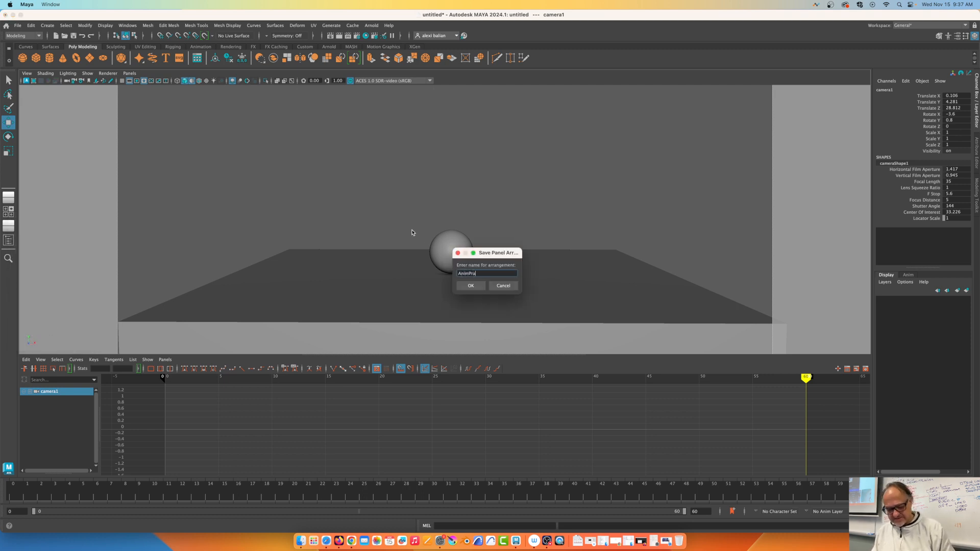
text(ctic)
key(Return)
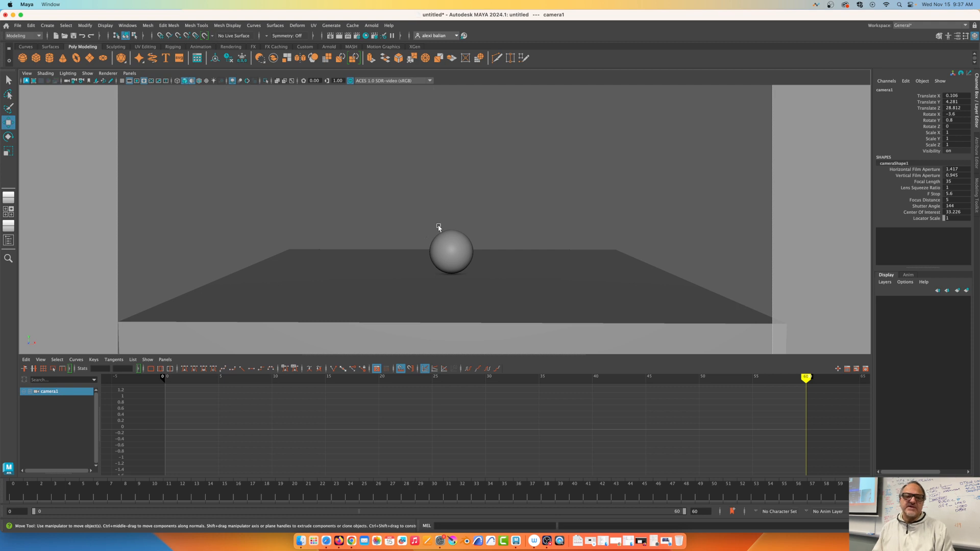
Step: Switch to the four-view layout and restore the saved AnimPractice layout
click(8, 215)
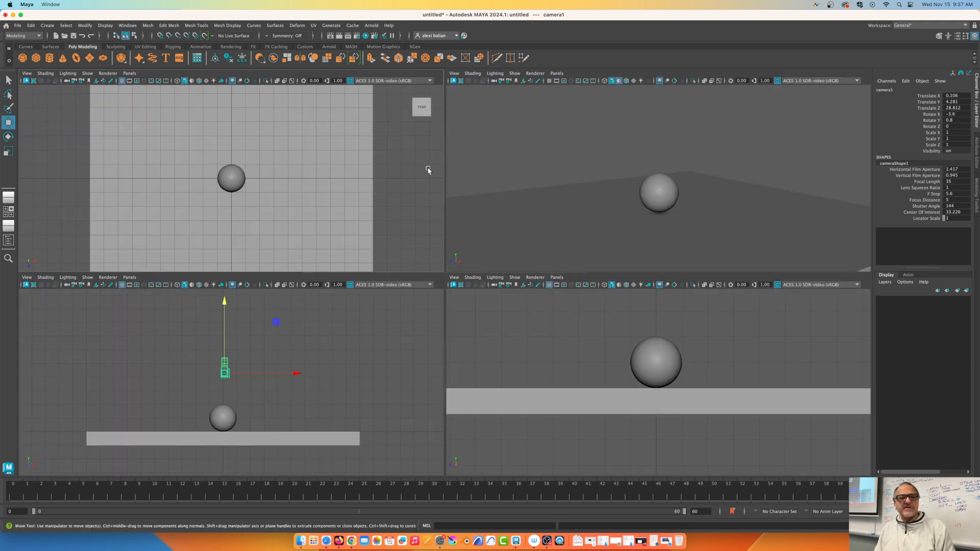
click(20, 208)
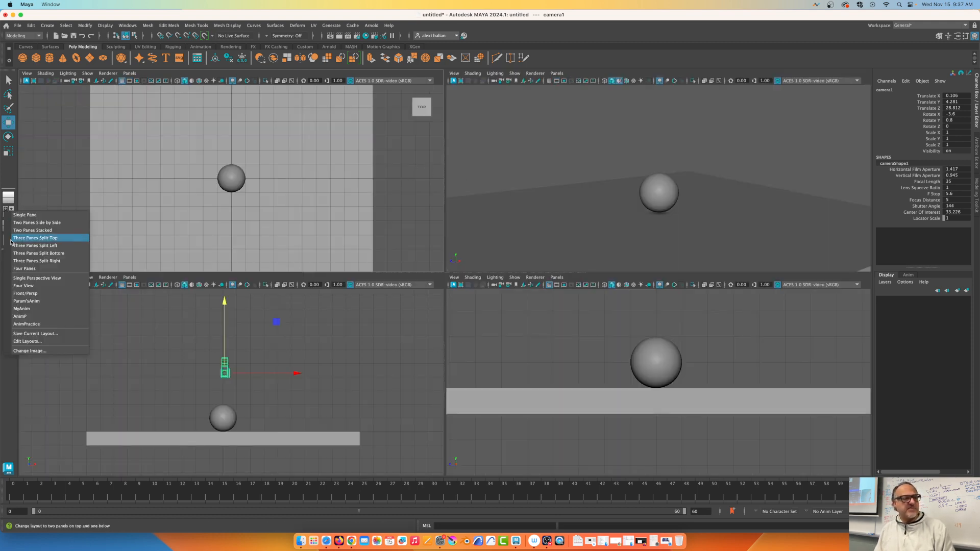
click(22, 325)
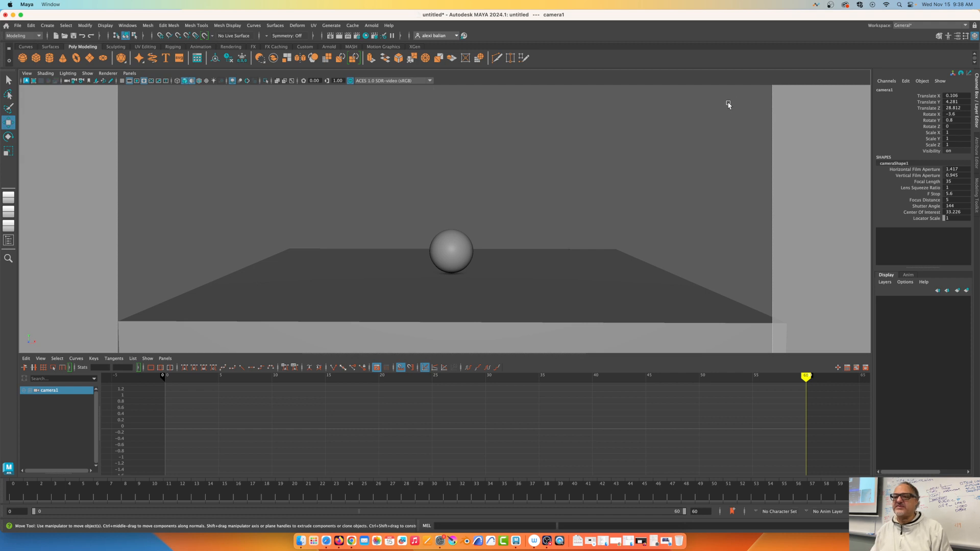
Step: Lock camera1's translate, rotate and scale channels, and deselect the camera
drag(885, 92, 911, 148)
right_click(911, 121)
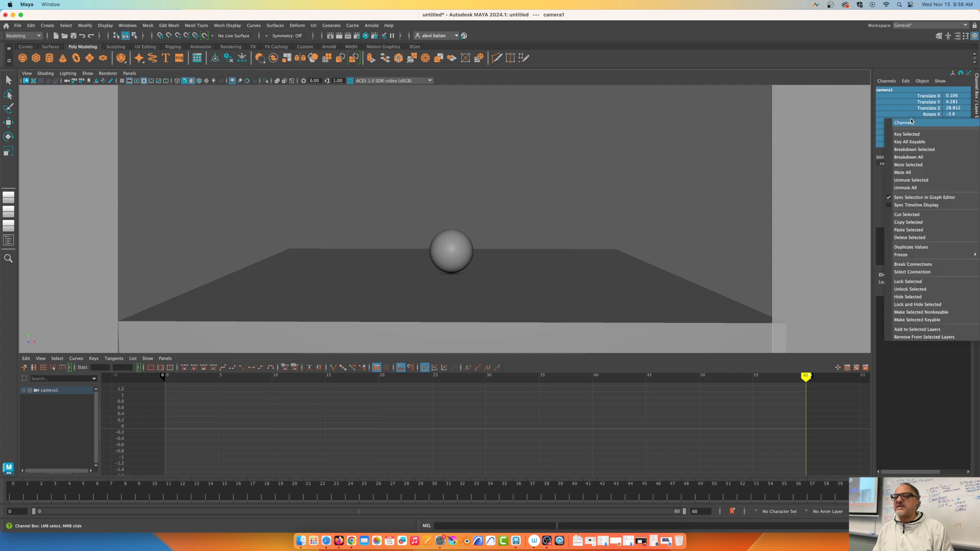
click(914, 288)
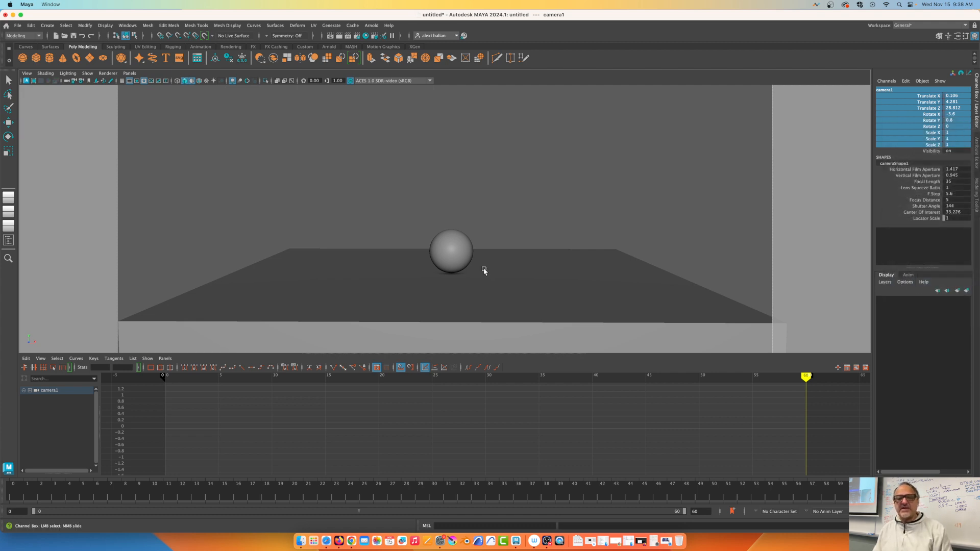
key(w)
click(423, 188)
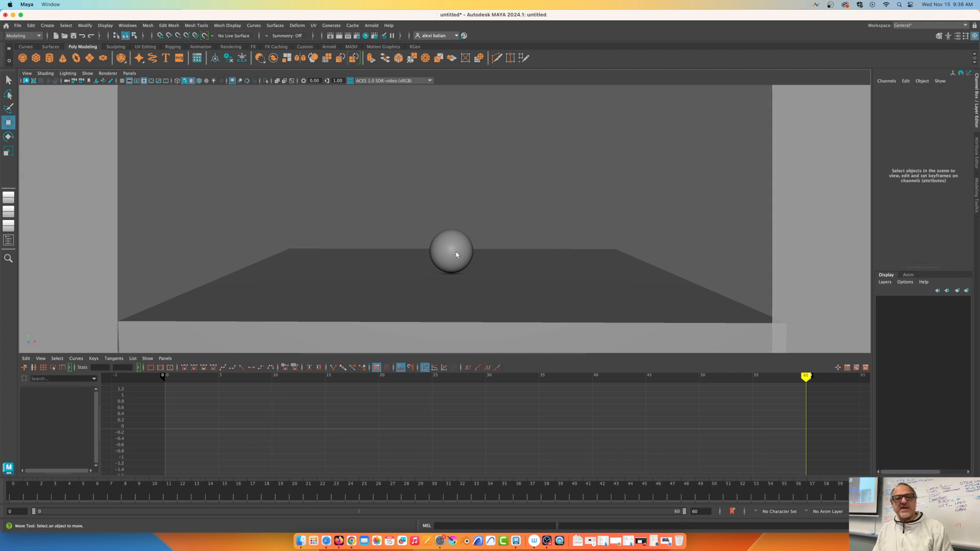
Step: Select the ball and set the end of the animation range to frame 24
click(456, 253)
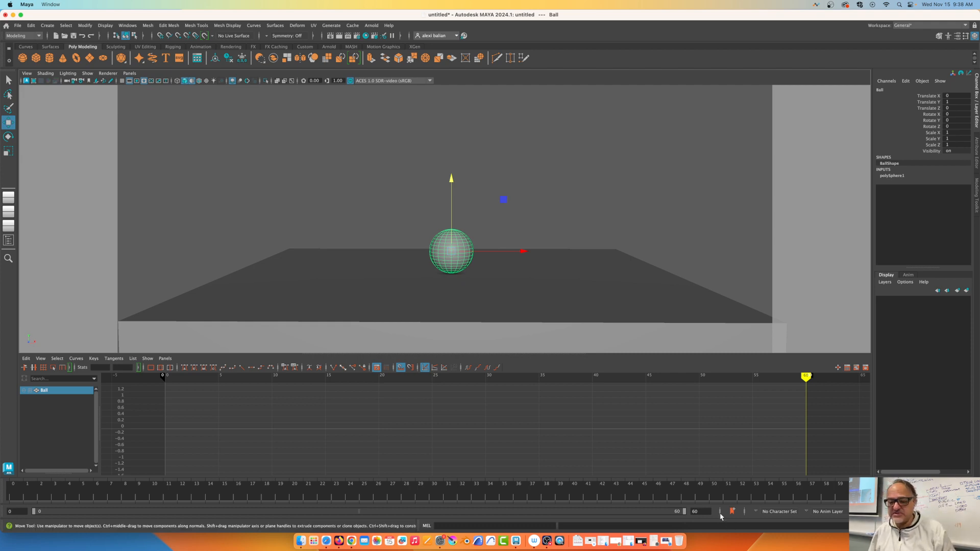
double_click(699, 511)
text(24)
key(Return)
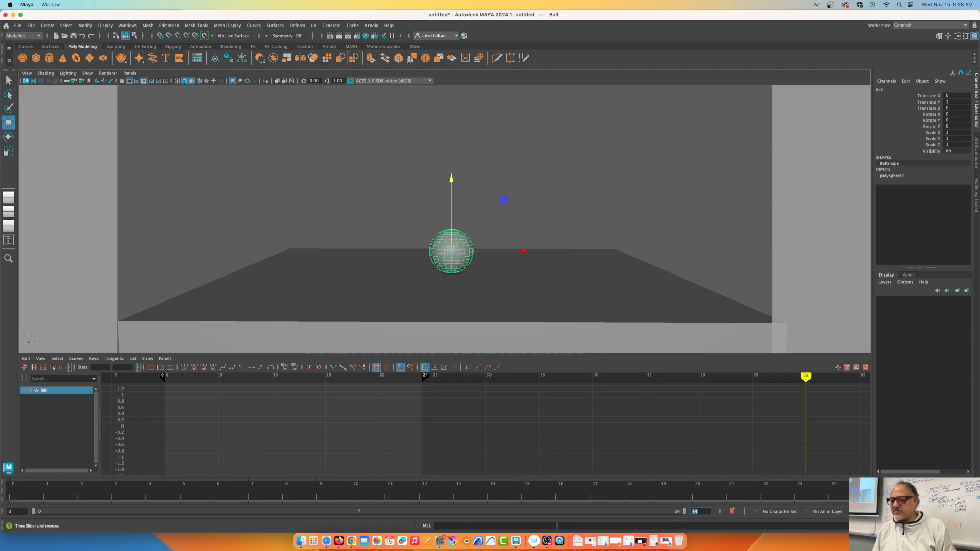
Step: Set the playback speed to 24 fps x 1 in the Time Slider preferences and save them
click(731, 512)
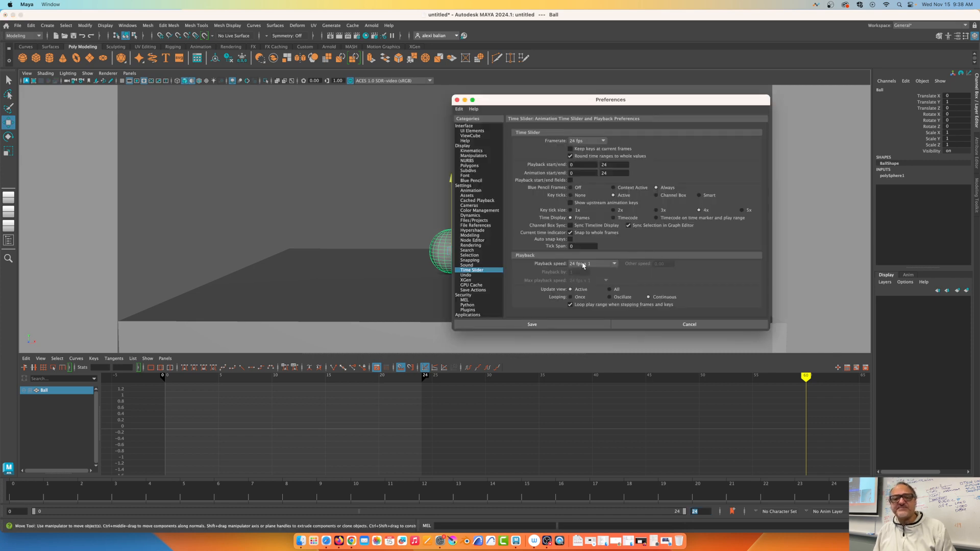
click(583, 264)
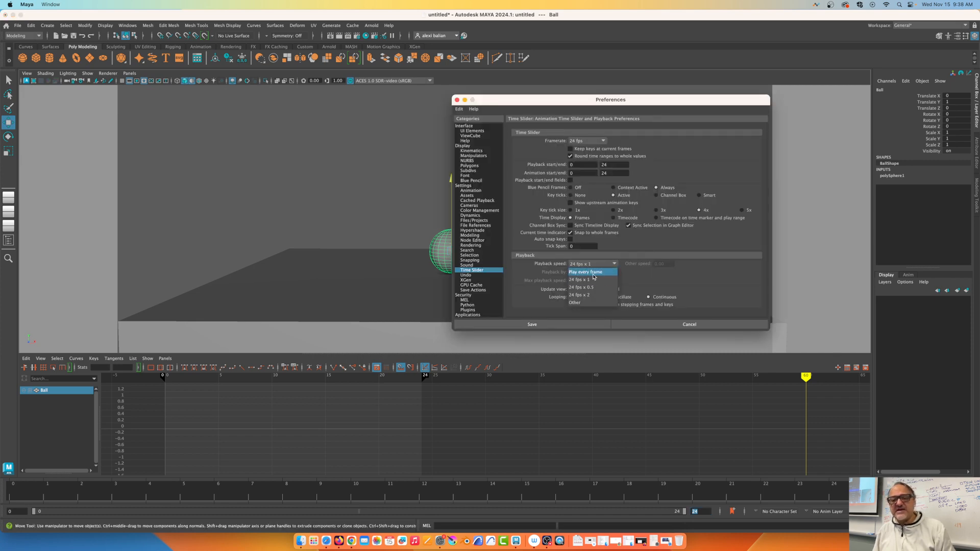
click(592, 280)
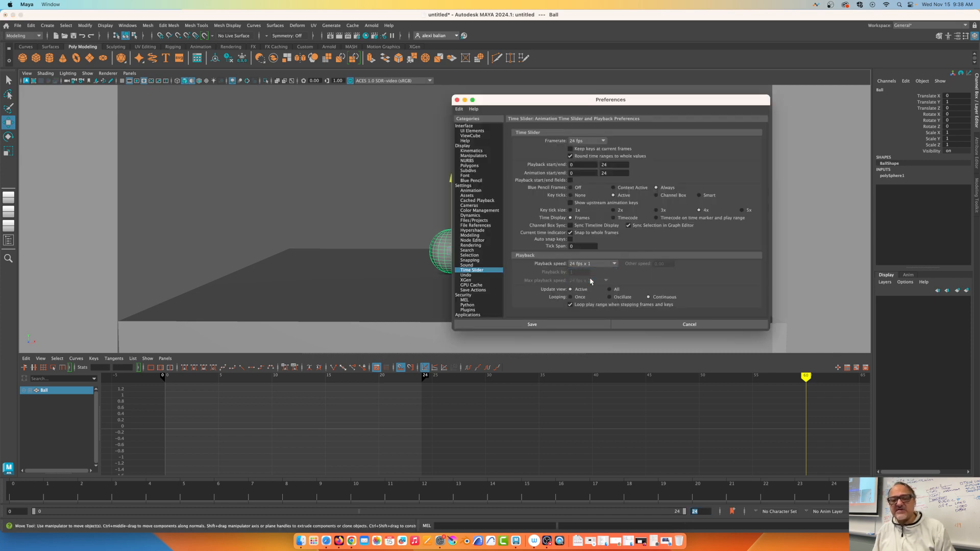
click(576, 324)
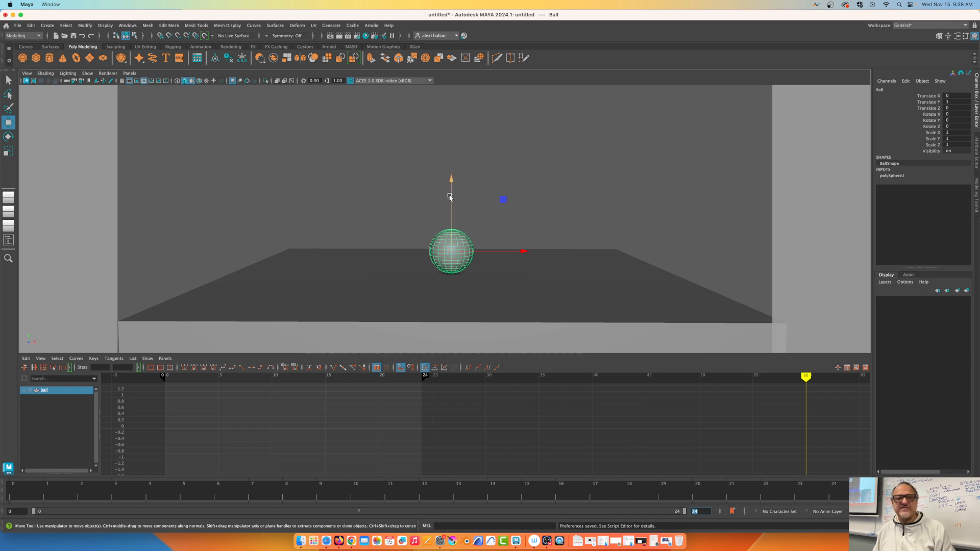
Step: Raise the ball to a Translate Y of about 7.2 and key all its channels at frame 0
drag(451, 183, 453, 58)
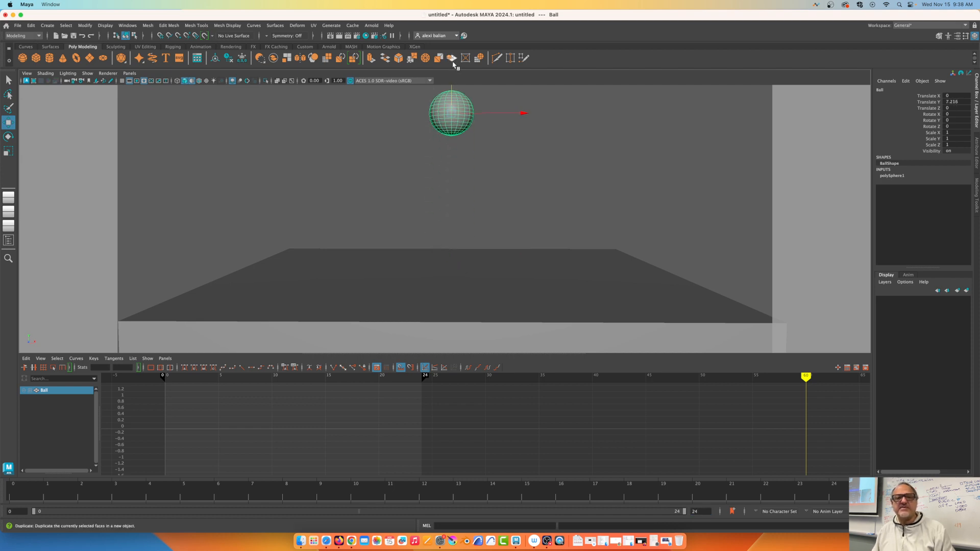
click(21, 496)
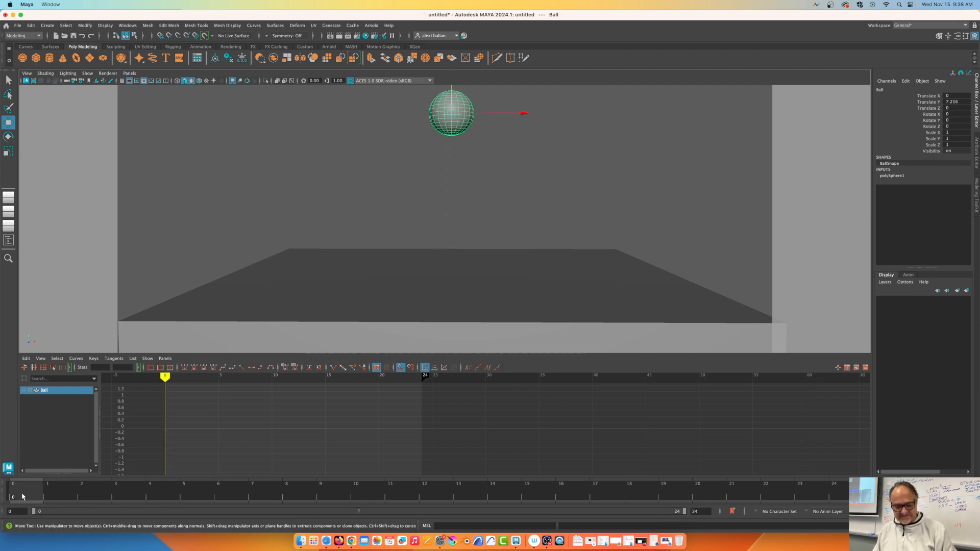
key(s)
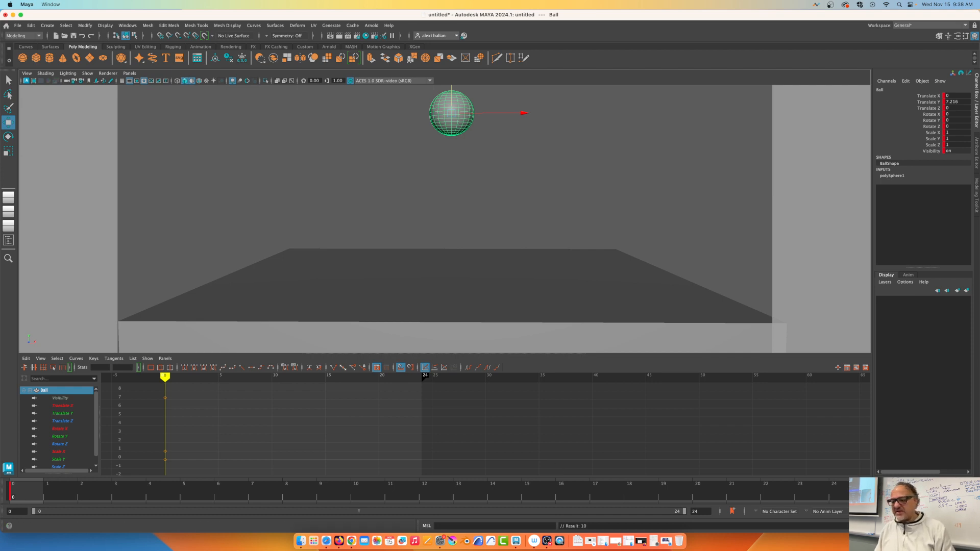
Step: Check the key tick size in the Time Slider preferences
click(968, 511)
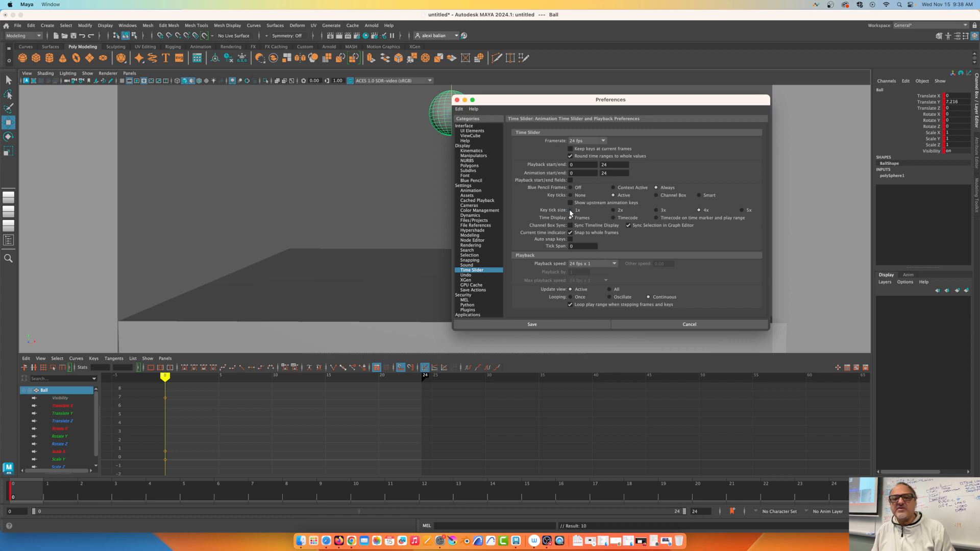
click(551, 325)
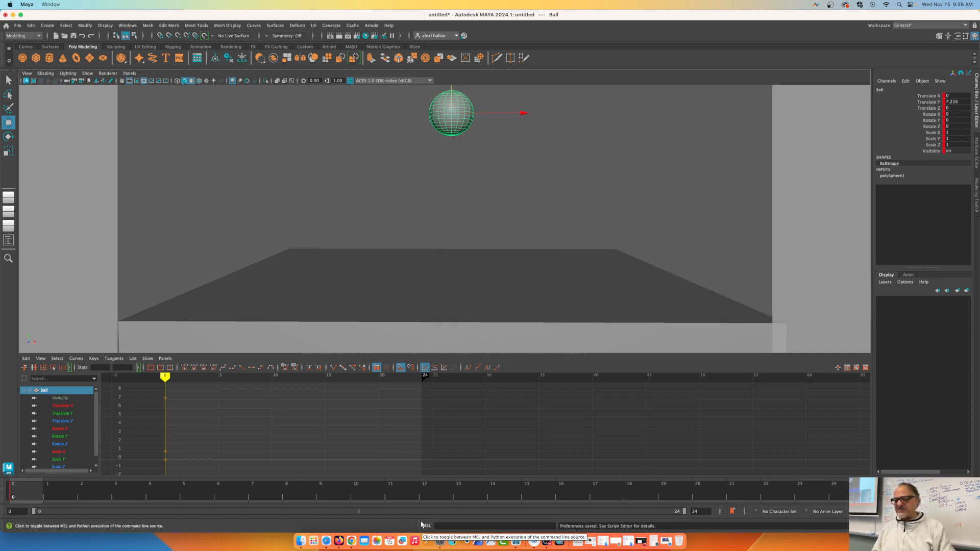
click(732, 511)
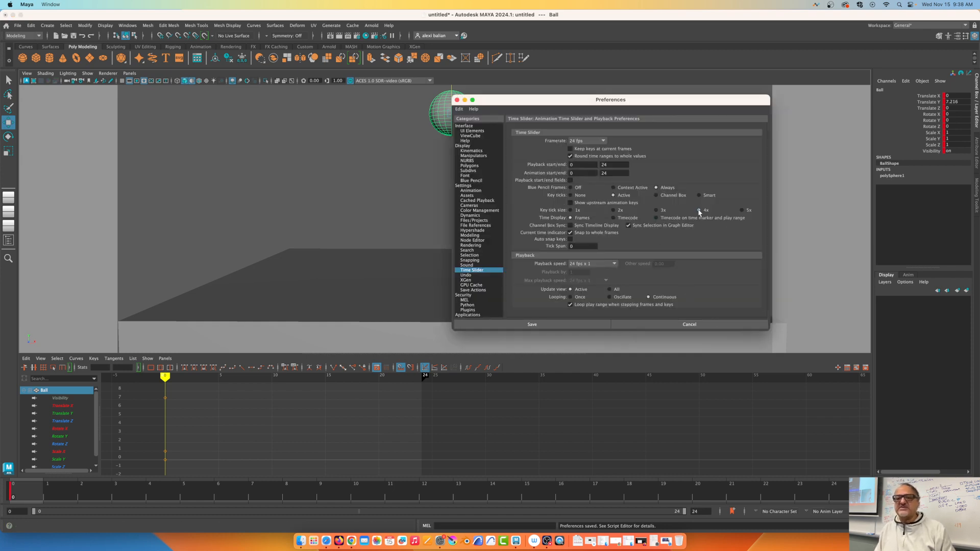
click(580, 324)
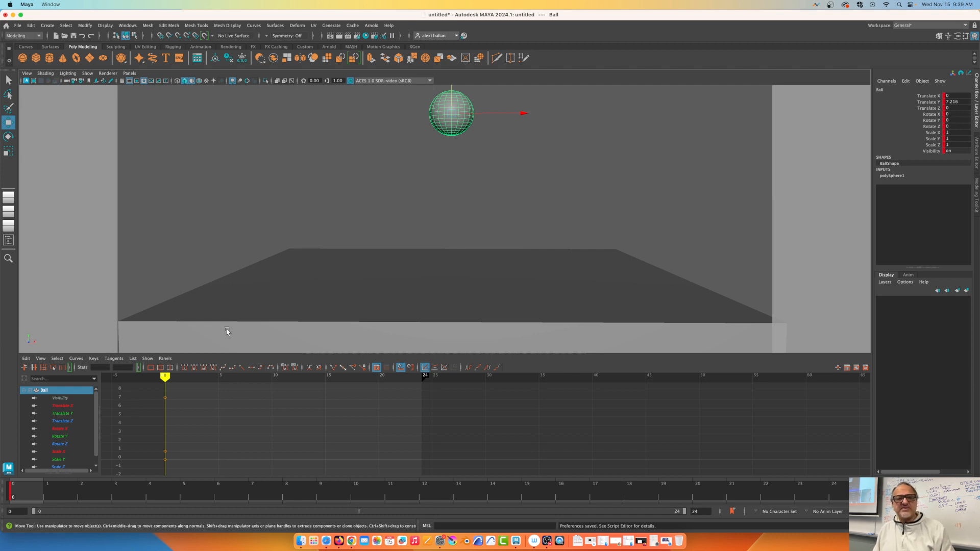
Step: Key the raised ball at frame 24 and set its Translate Y to 1 at frame 12
drag(30, 495, 841, 491)
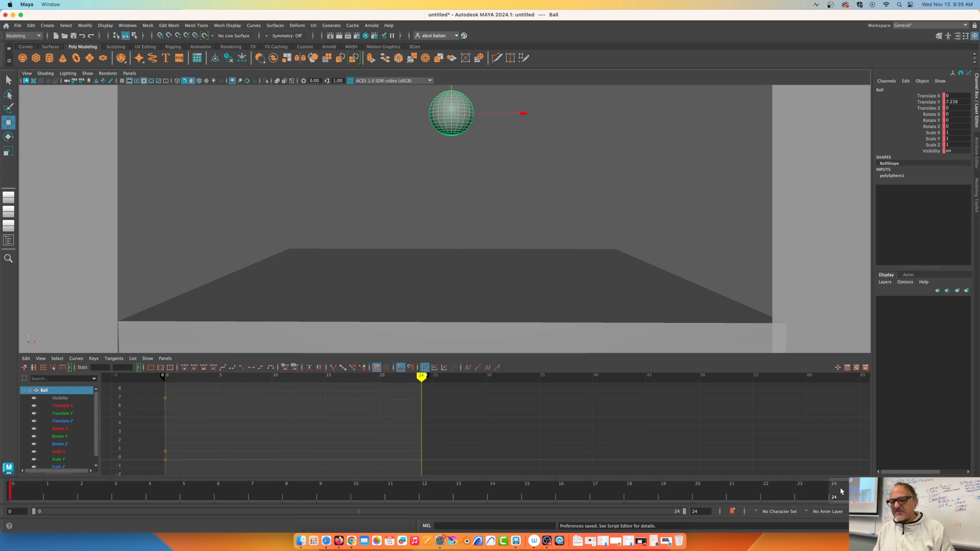
key(s)
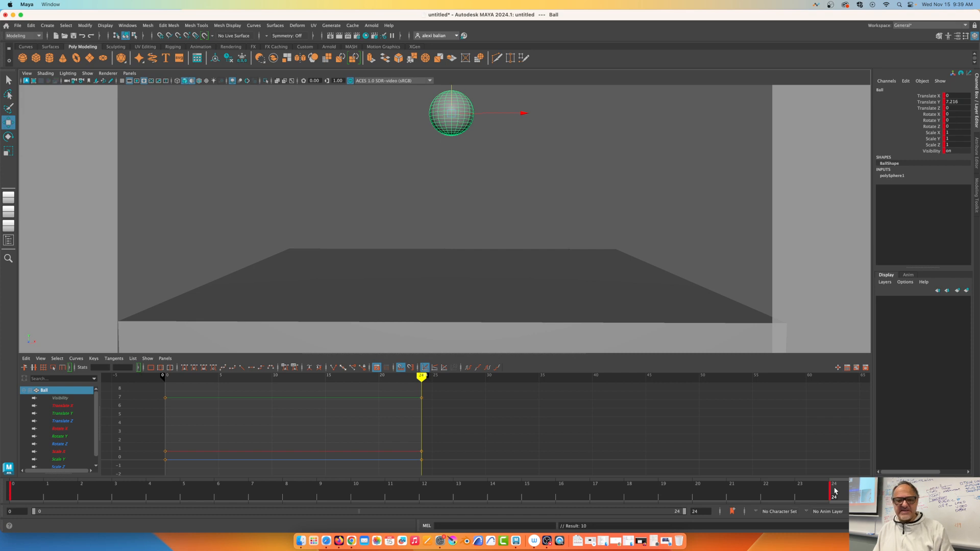
click(440, 493)
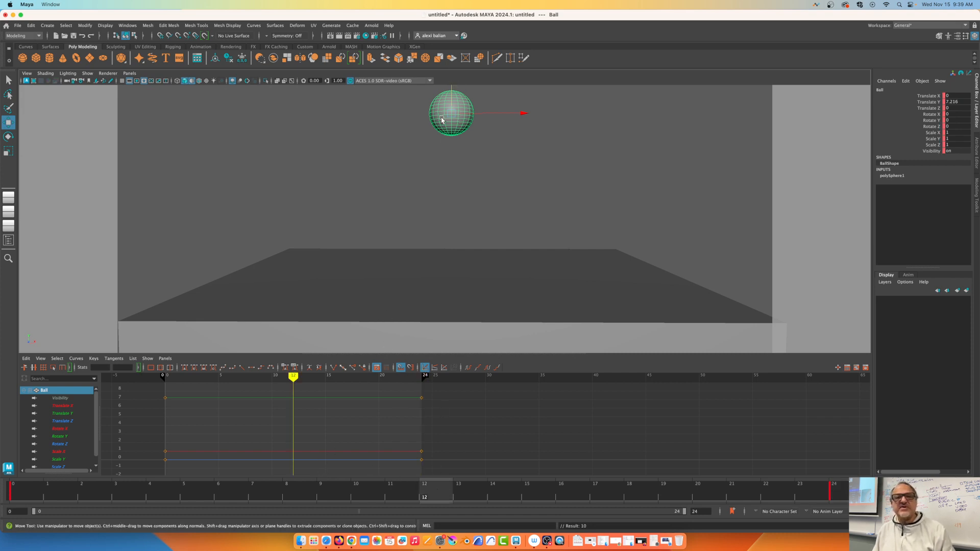
click(961, 102)
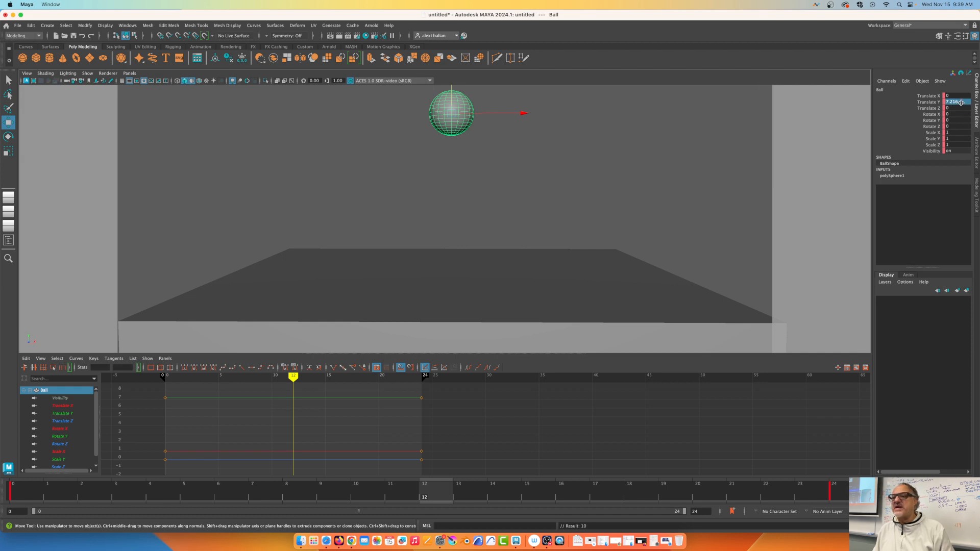
text(1)
key(Return)
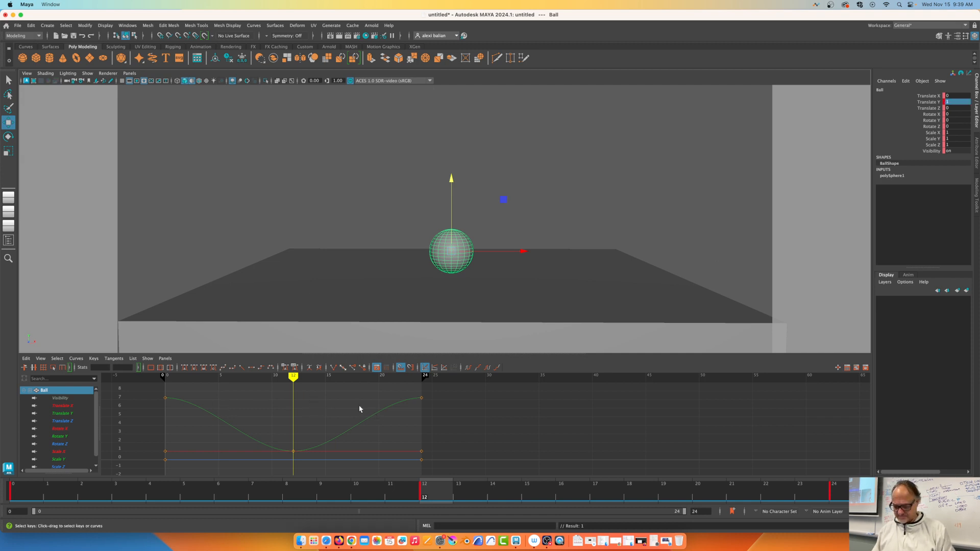
Step: Isolate the ball's Translate Y curve in the Graph Editor and play back the bounce
alt+middle_drag(359, 408, 553, 423)
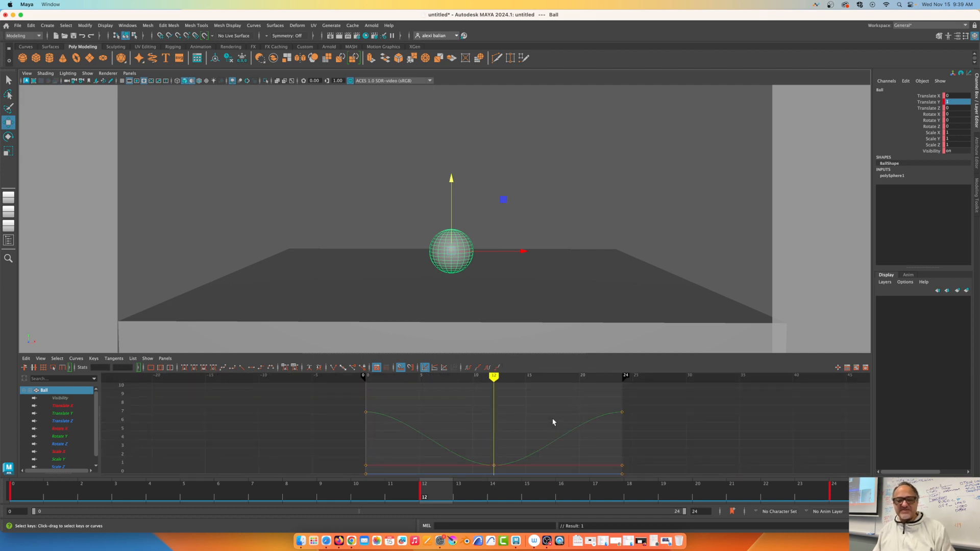
click(60, 414)
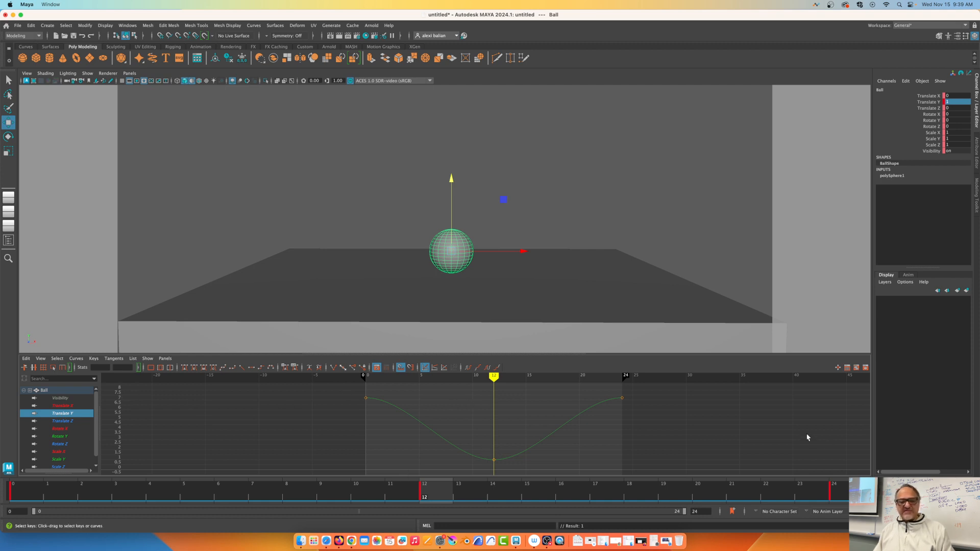
click(933, 491)
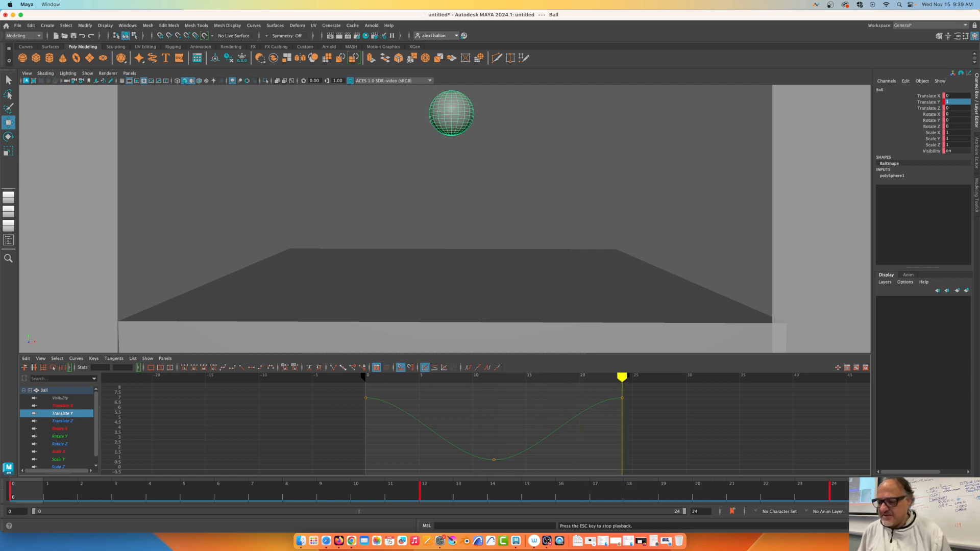
key(Escape)
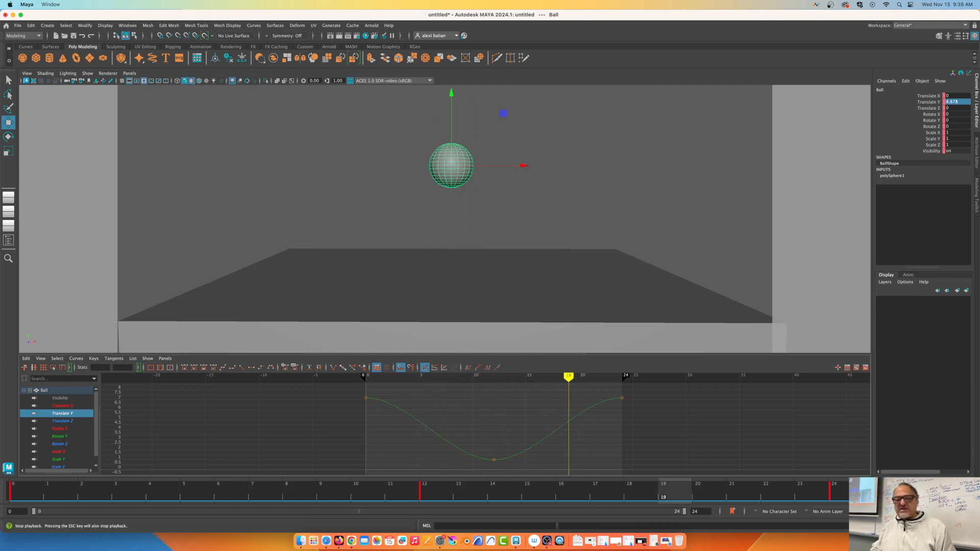
Step: Set up the Playblast options with avfoundation format, H.264 encoding and the display size taken from the window
right_click(460, 482)
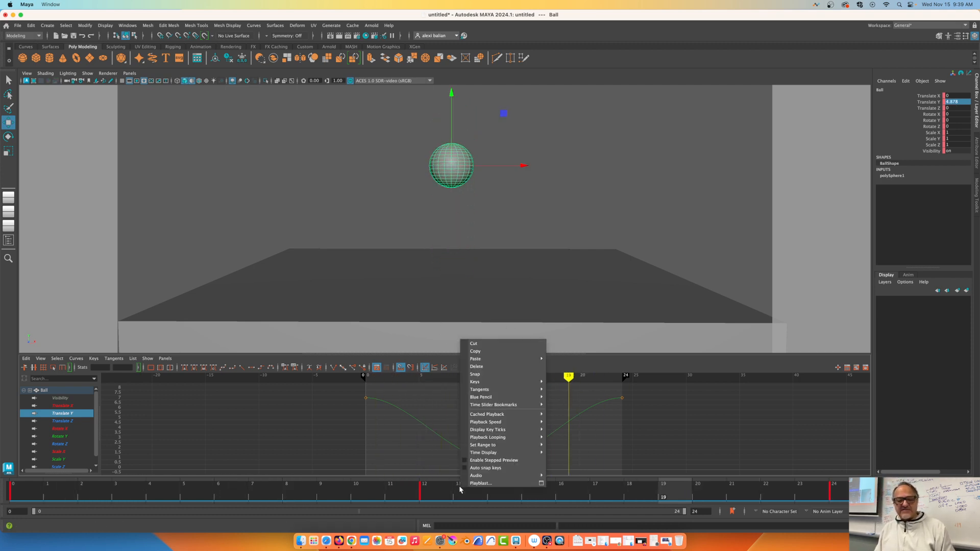
click(541, 484)
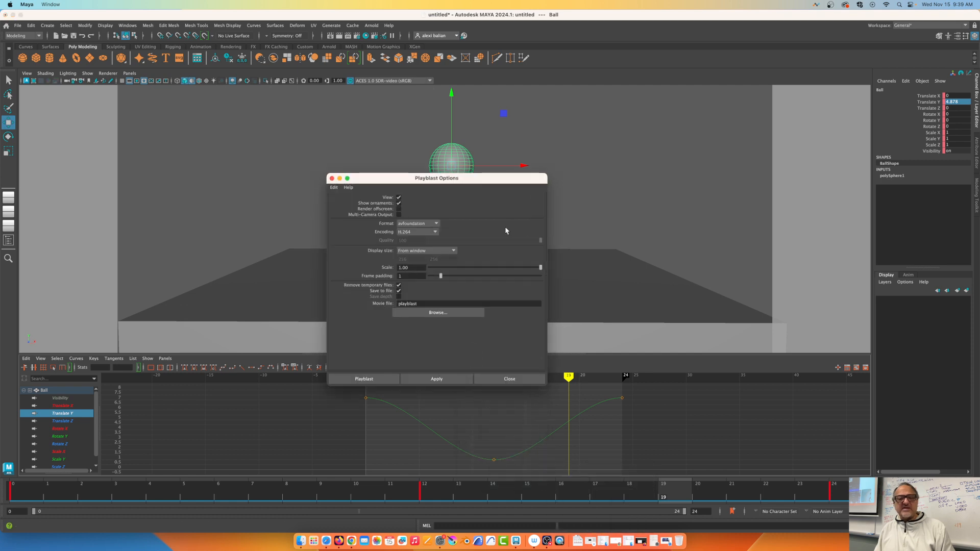
click(418, 224)
click(417, 224)
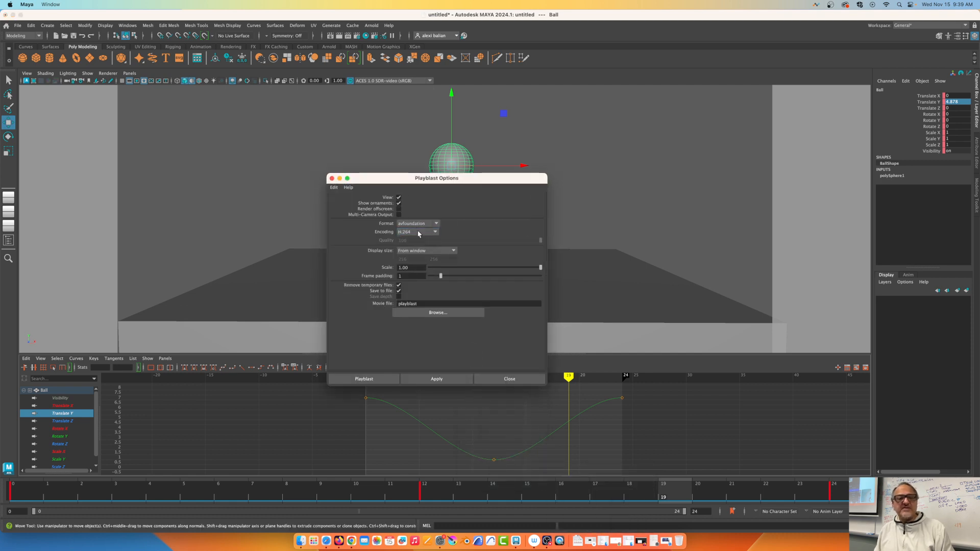
click(417, 232)
click(418, 248)
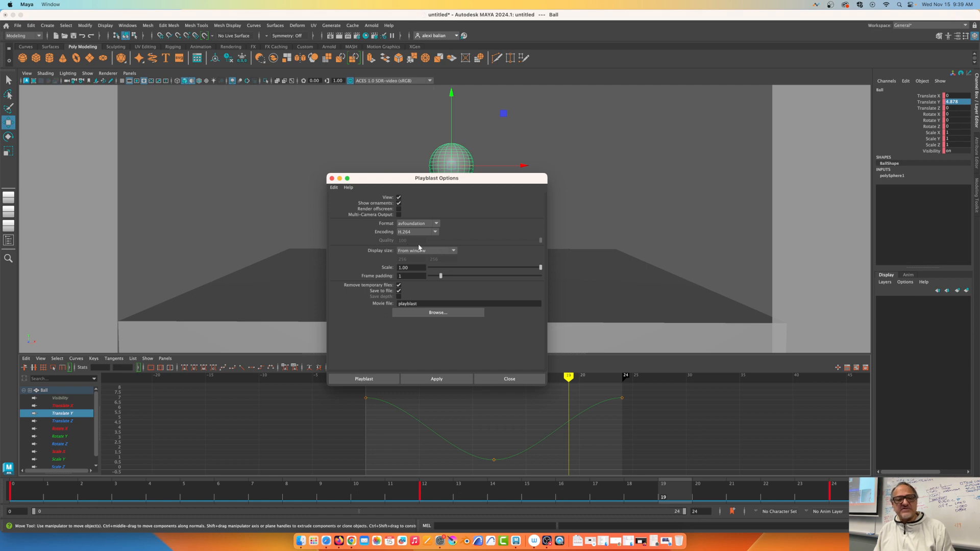
click(427, 250)
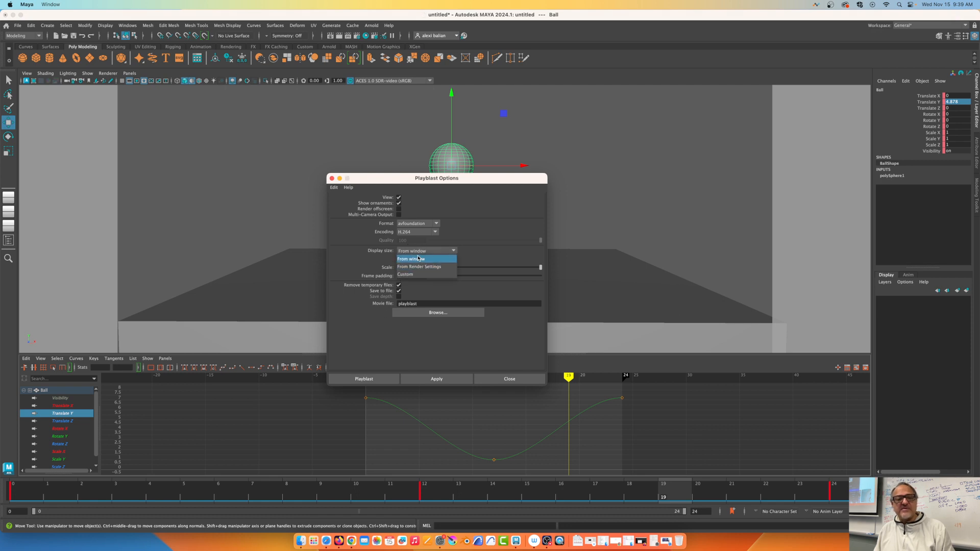
click(417, 259)
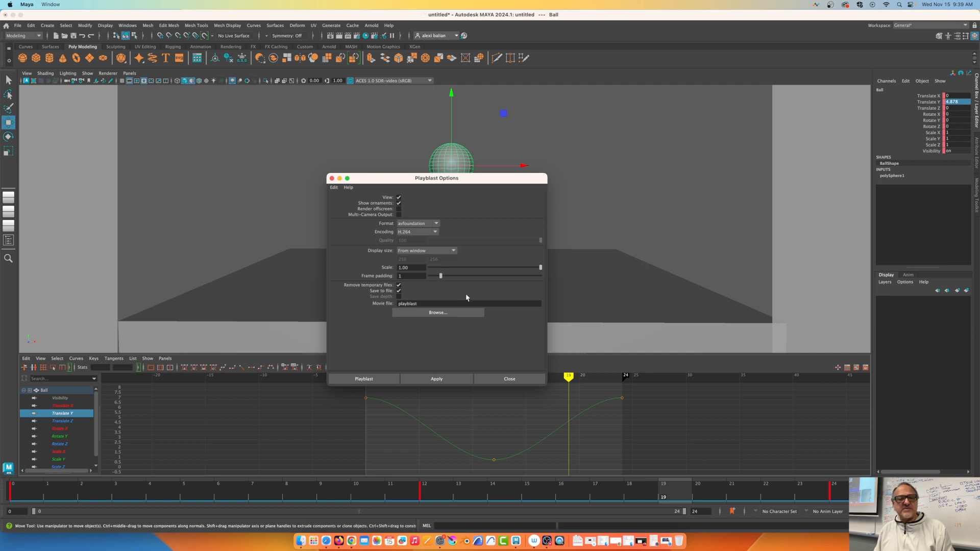
Step: Name the playblast movie file Bounce_01 and generate the playblast
double_click(428, 304)
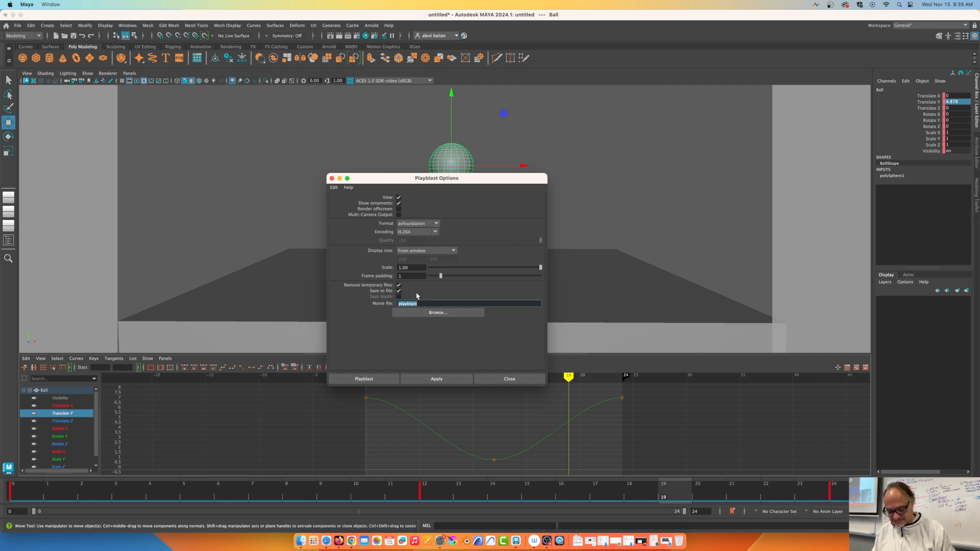
text(Bounce_01)
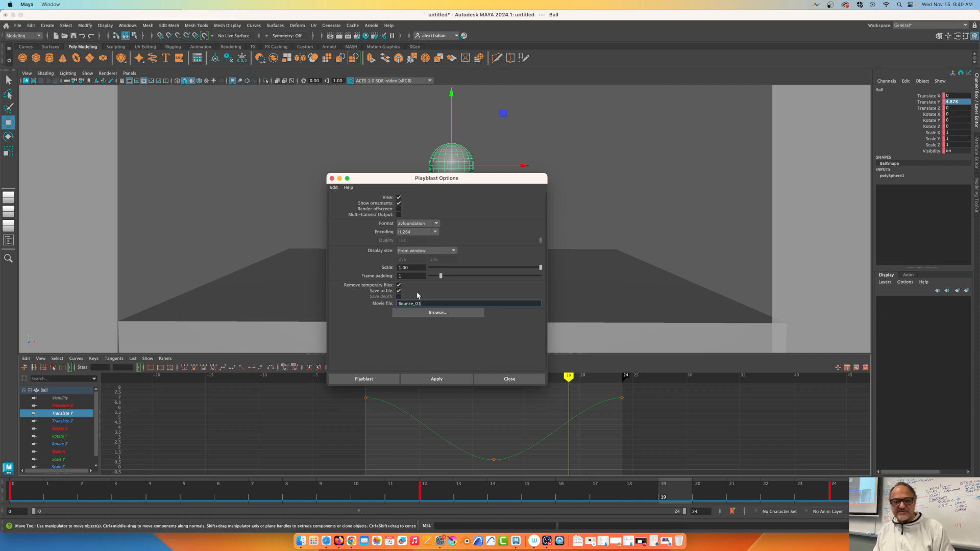
key(Return)
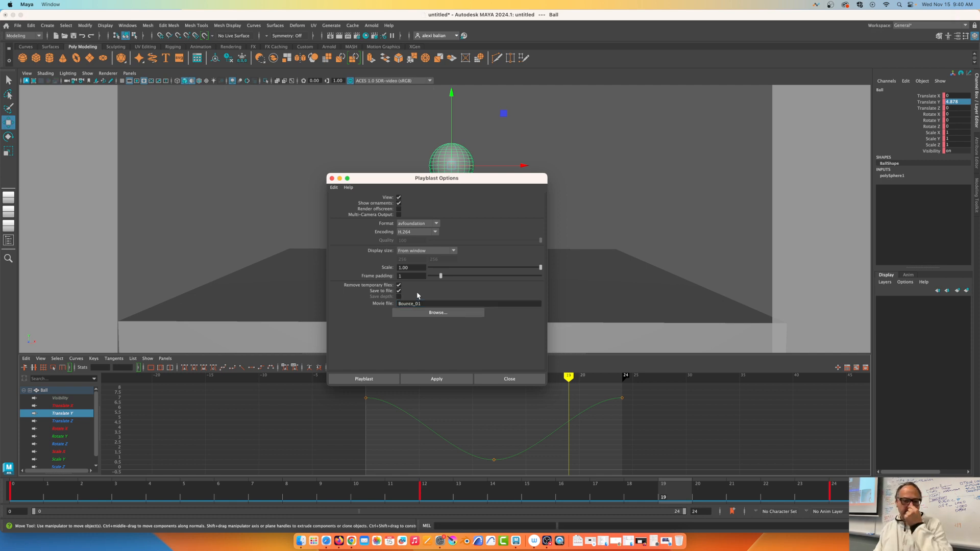
click(460, 379)
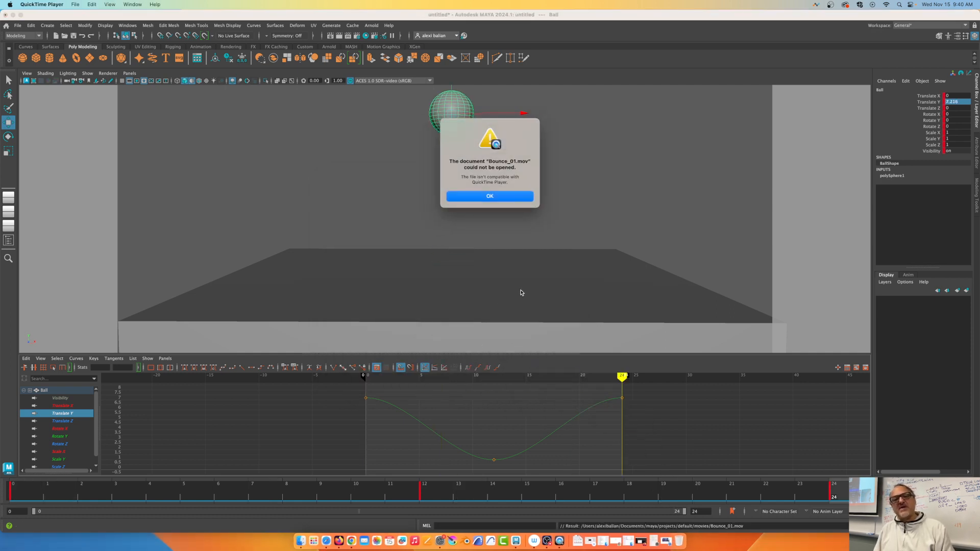
click(485, 197)
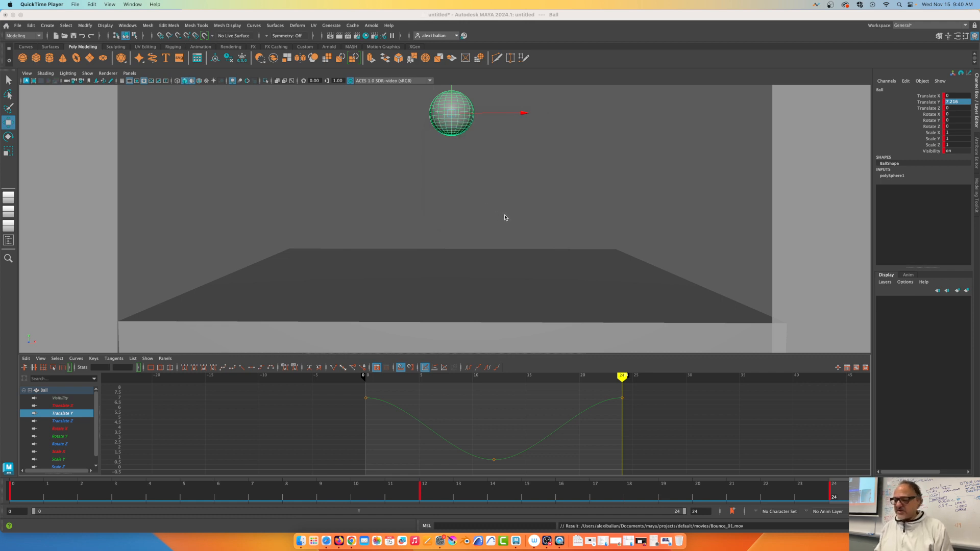
Step: Scrub the timeline to the ball's floor contact at frame 12 and play the animation
click(414, 498)
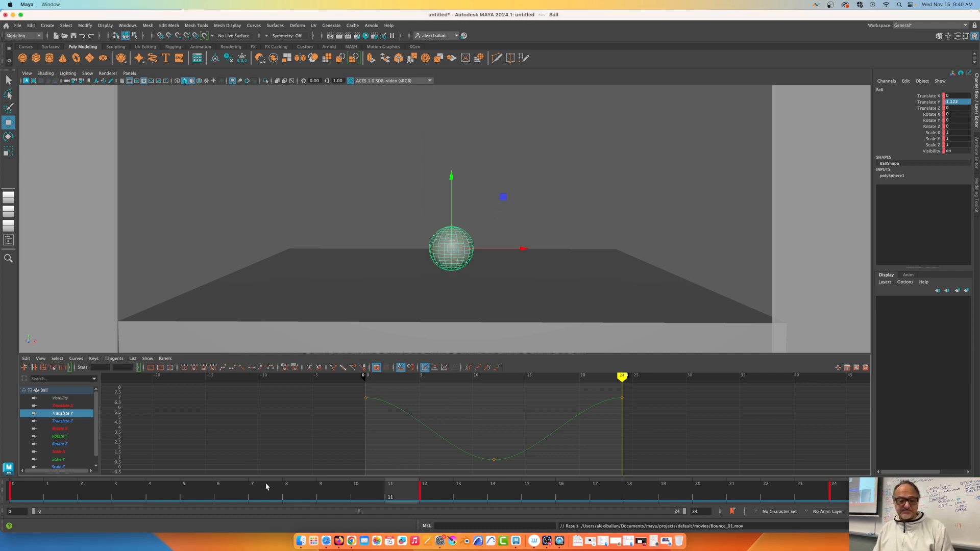
key(alt+v)
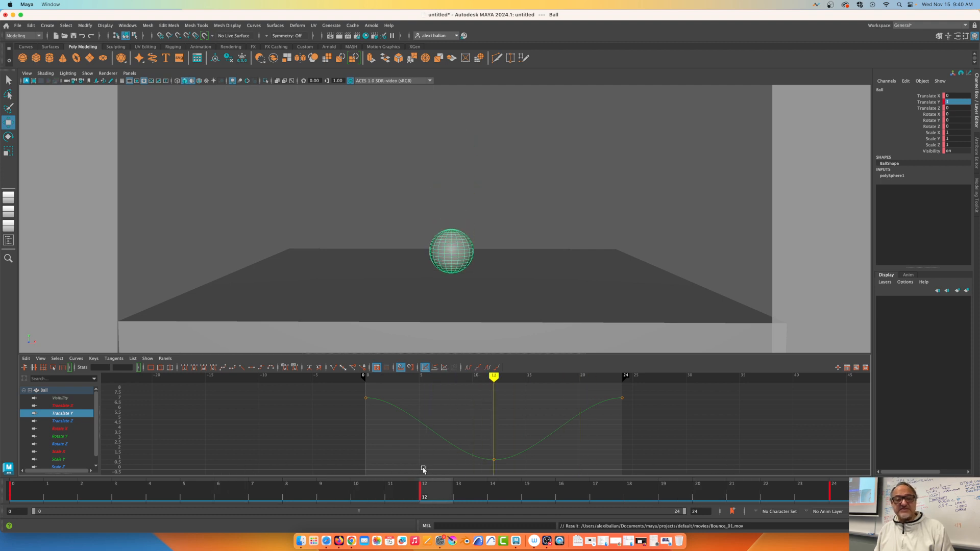
Step: Scrub the timeline back from frame 12 toward the start and play the bounce animation
drag(423, 470, 134, 470)
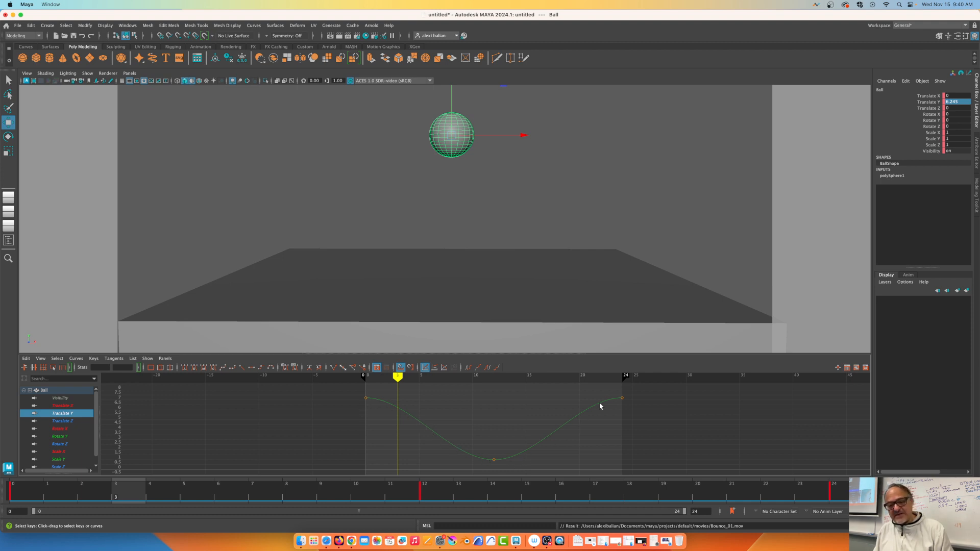
click(930, 490)
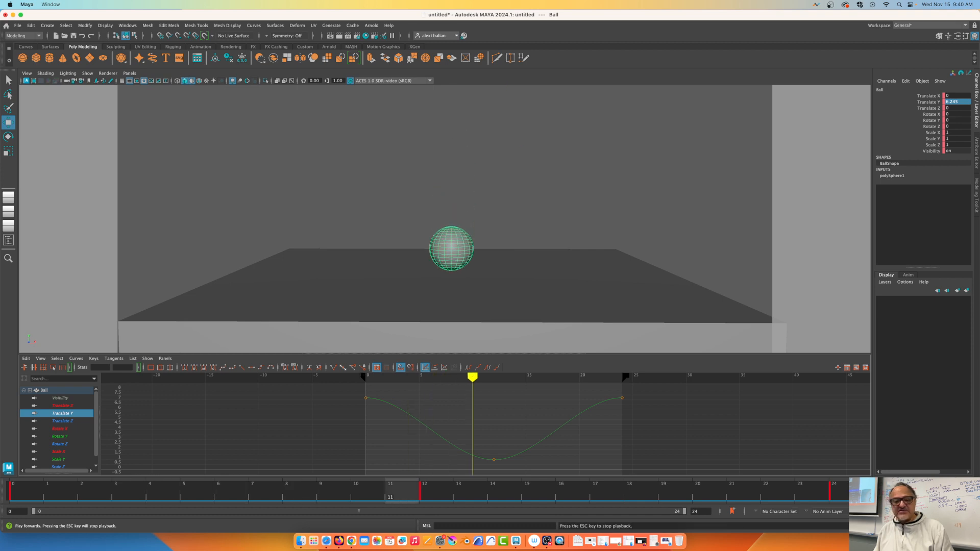
key(Escape)
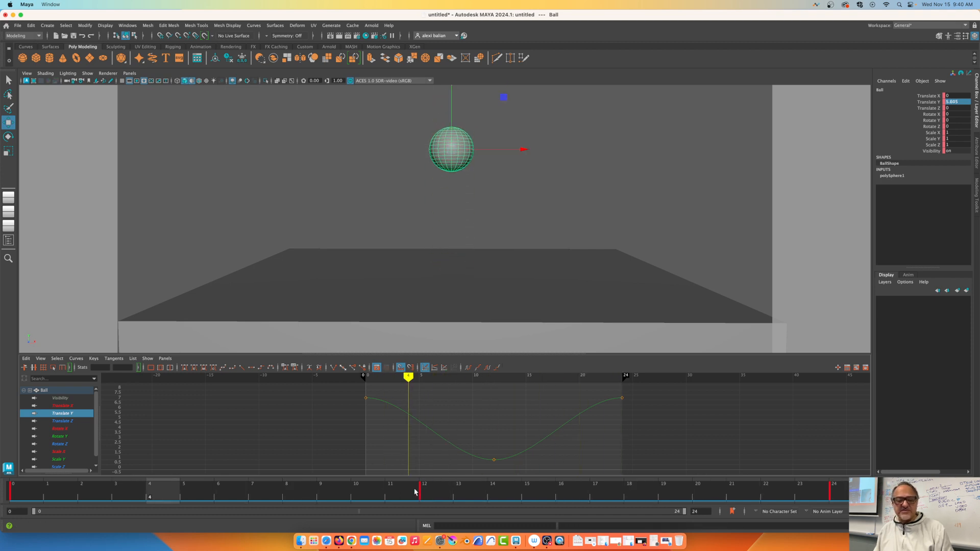
Step: Select the ball's Translate Y key at frame 12 and break its tangents
click(444, 493)
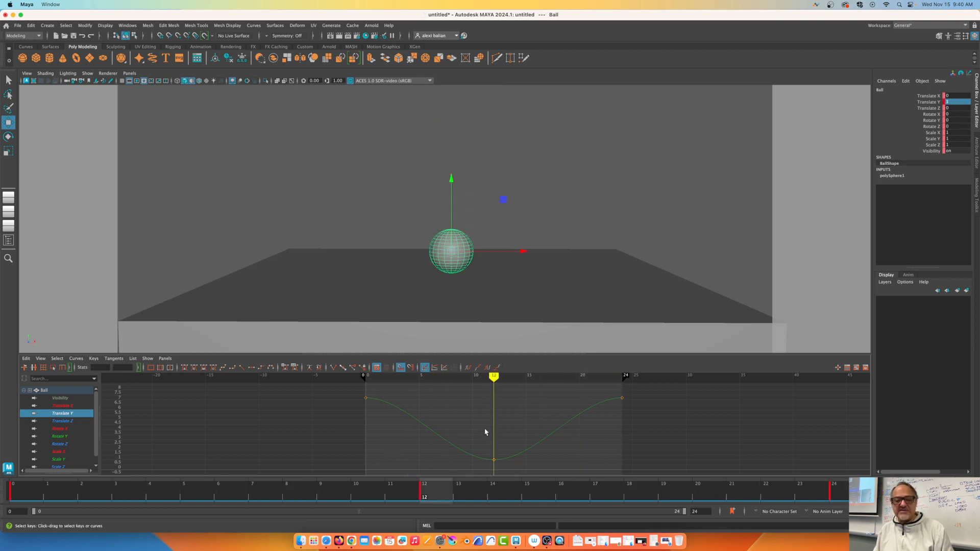
drag(482, 429, 513, 470)
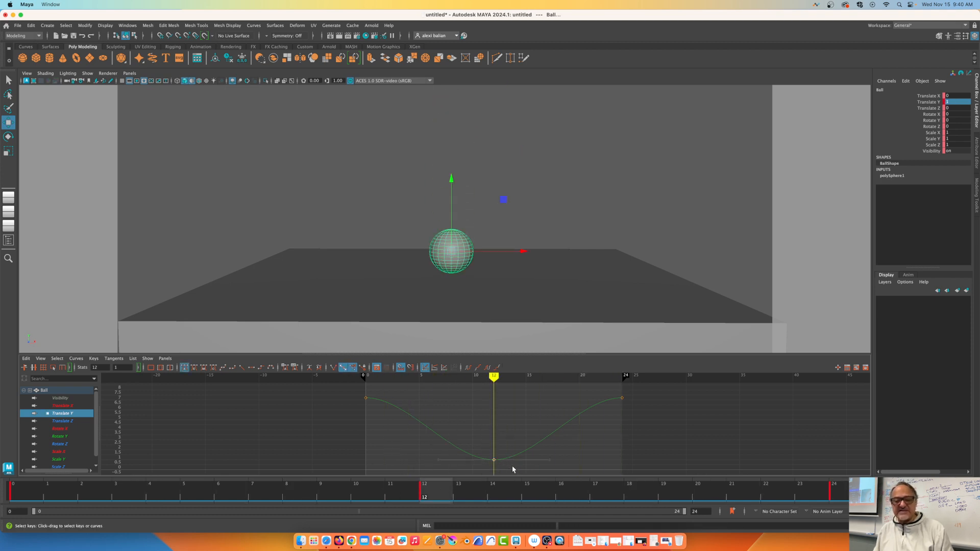
drag(487, 433, 510, 469)
drag(458, 421, 521, 477)
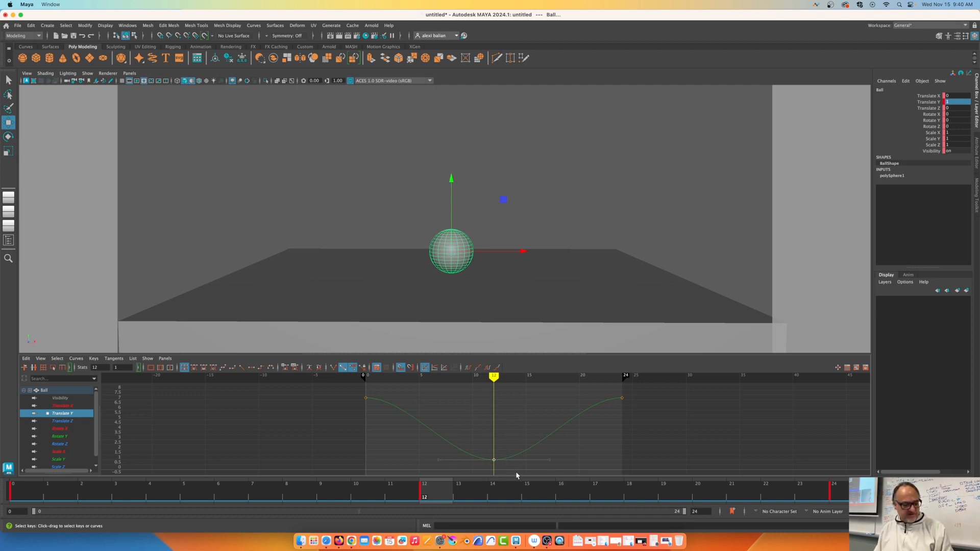
click(333, 367)
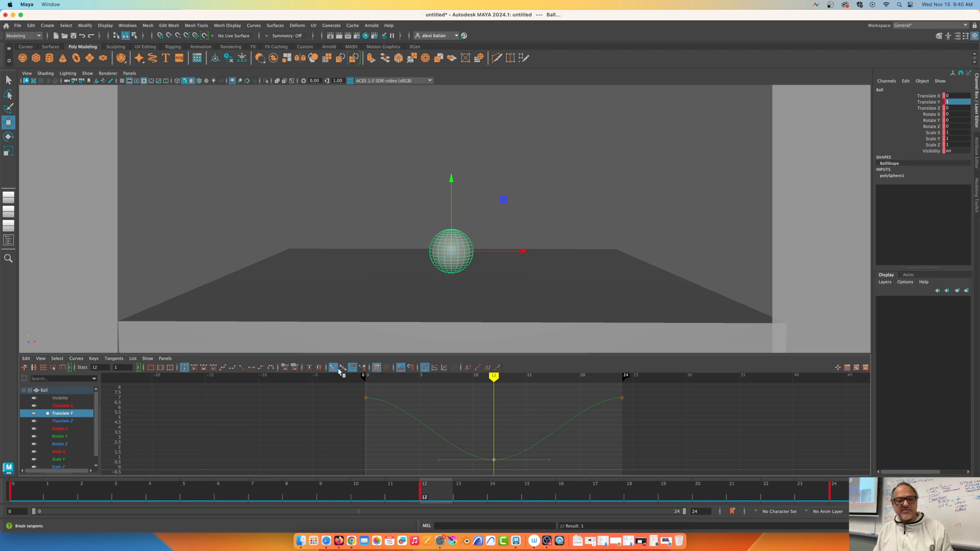
Step: Raise the incoming and outgoing tangent handles of the frame 12 key into a sharp V and play back the bounce
drag(421, 450, 457, 469)
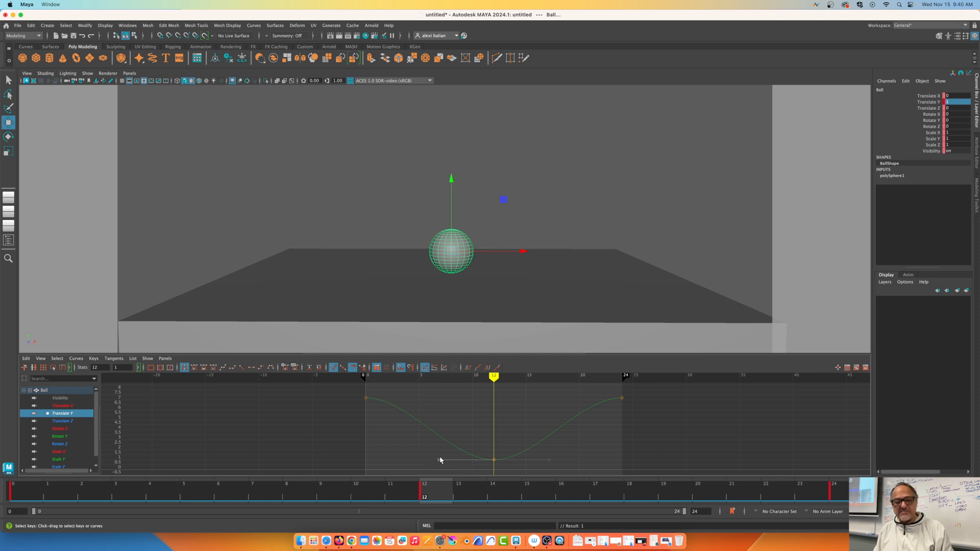
drag(441, 461, 465, 426)
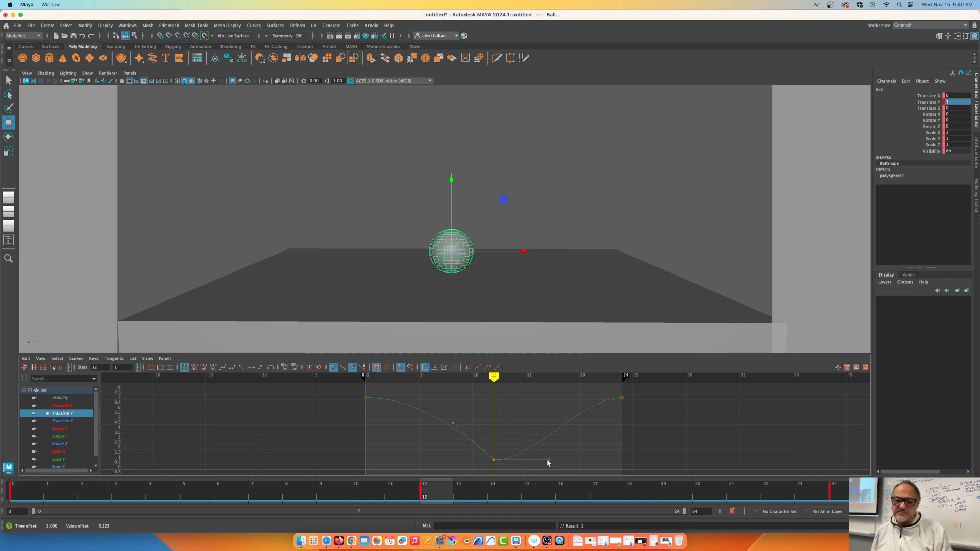
mouse_move(538, 443)
mouse_down()
mouse_move(576, 475)
mouse_move(544, 455)
mouse_move(528, 427)
mouse_up()
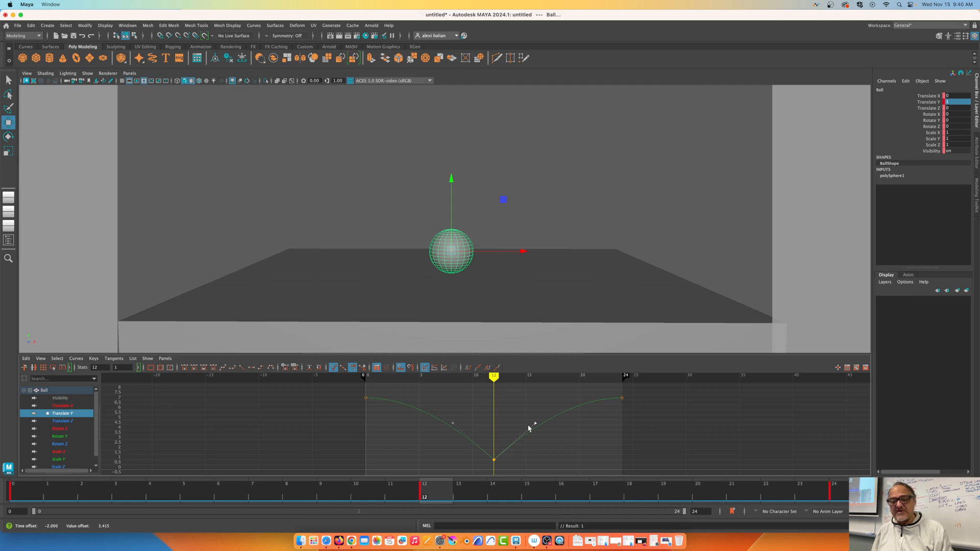
key(alt+v)
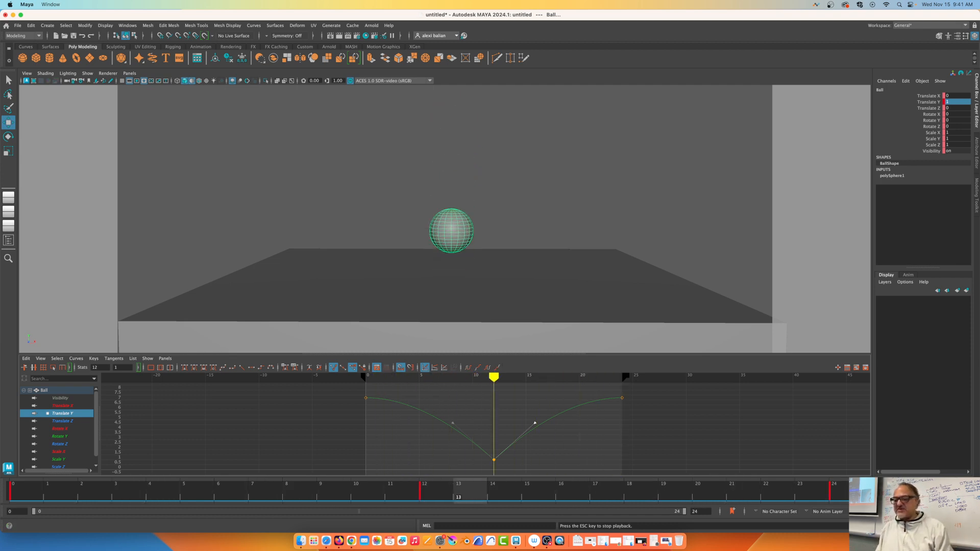
key(Escape)
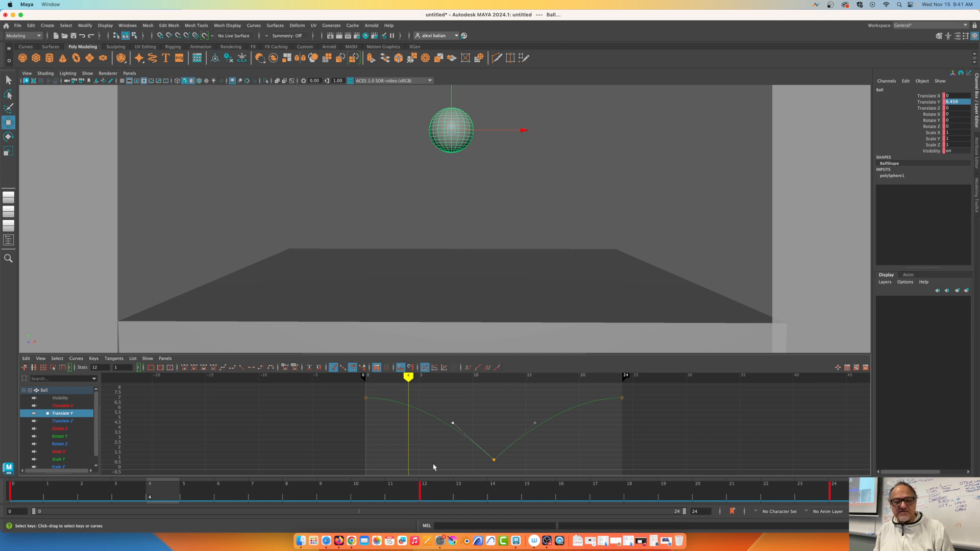
Step: Save the scene as Ball-02 in Maya Binary format in the default project's scenes folder
key(super+s)
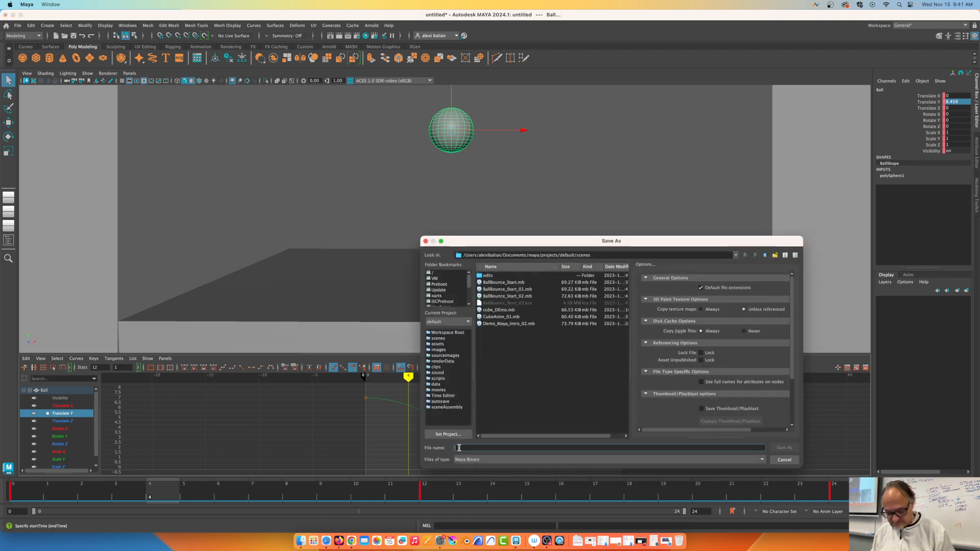
text(Ball_0)
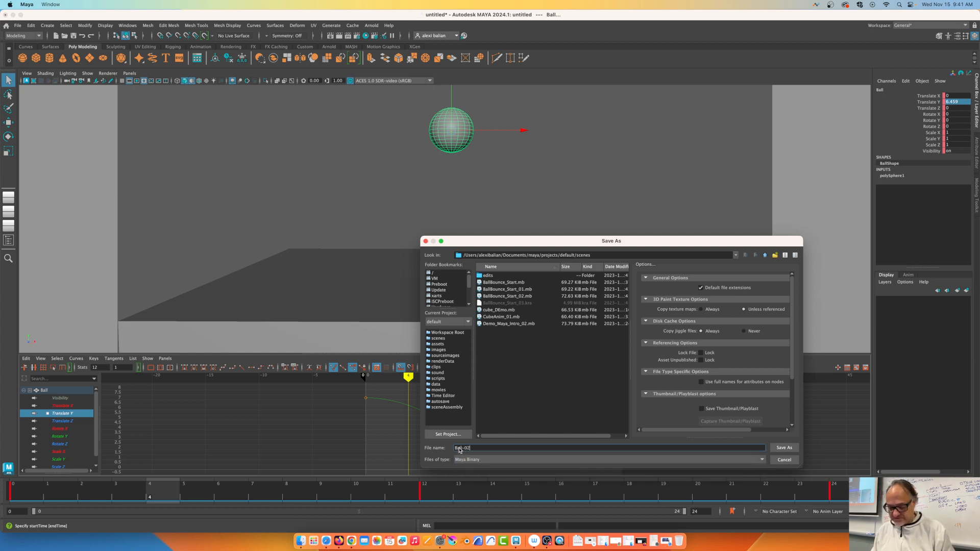
text(2)
key(Return)
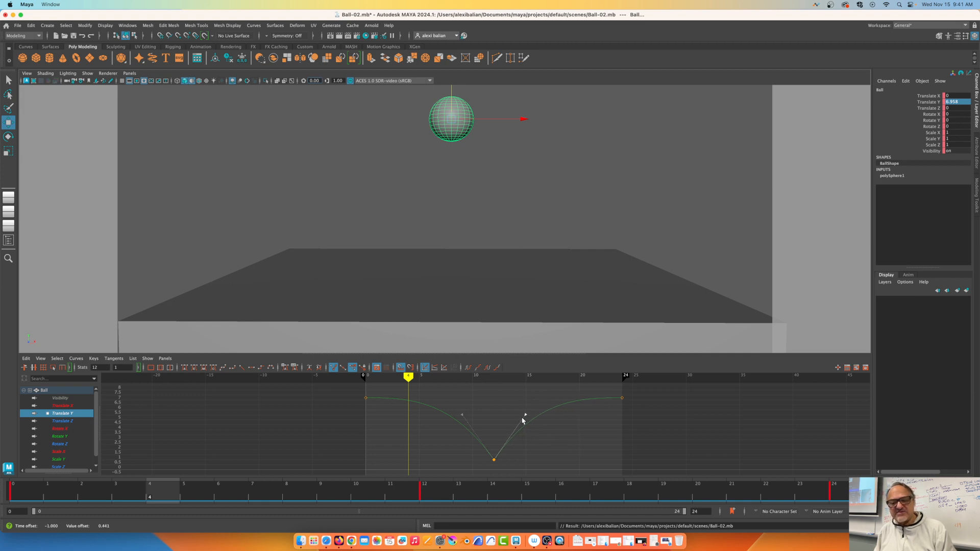
Step: Play the bounce and try steepening the frame 12 key's outgoing tangent downward so the Translate Y curve dips below the floor
key(alt+v)
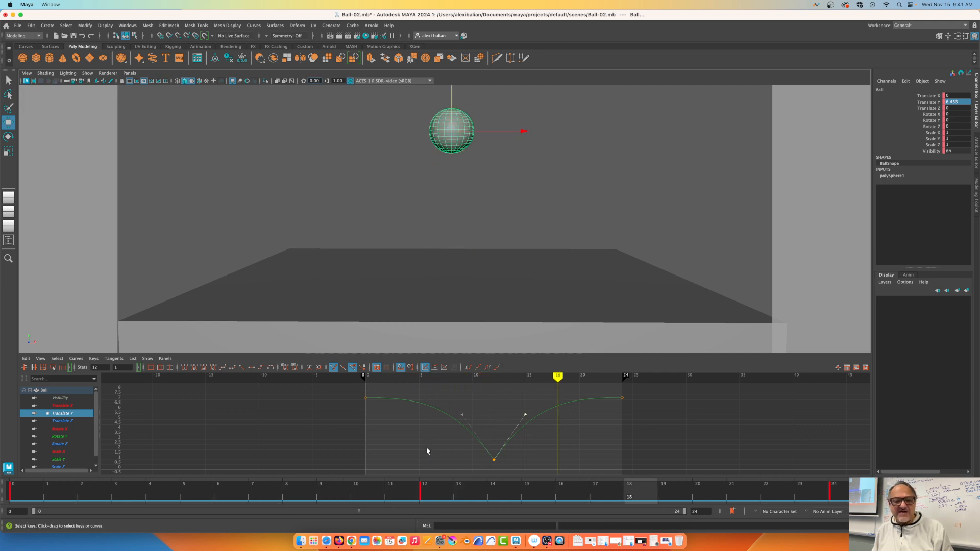
mouse_move(86, 491)
mouse_down()
mouse_move(532, 494)
mouse_move(403, 493)
mouse_move(429, 480)
mouse_move(357, 492)
mouse_move(99, 493)
mouse_up()
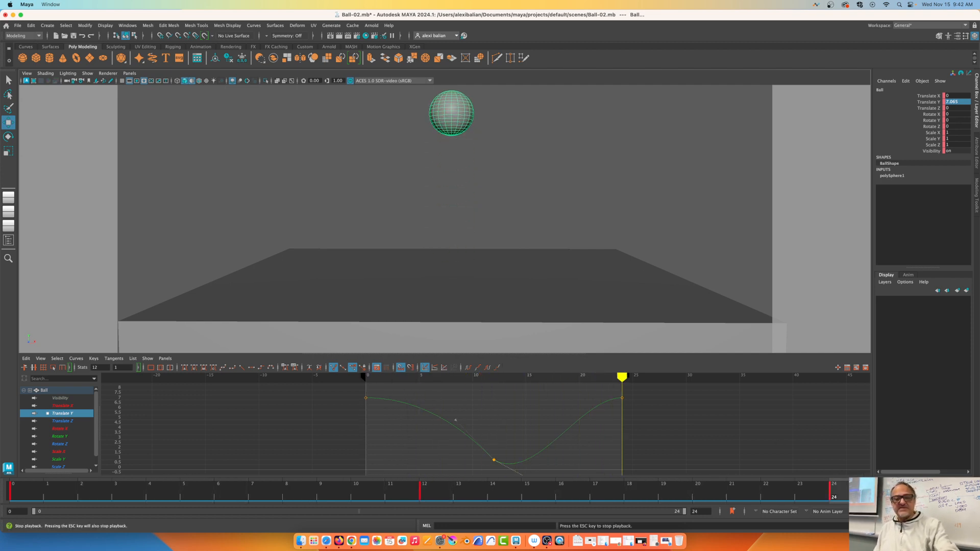
scroll(522, 462, down, 5)
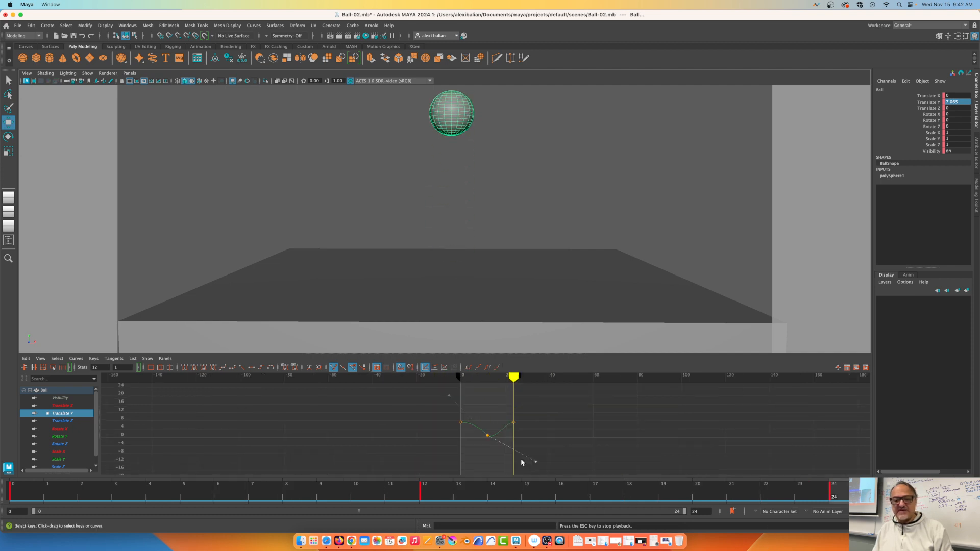
scroll(525, 464, up, 4)
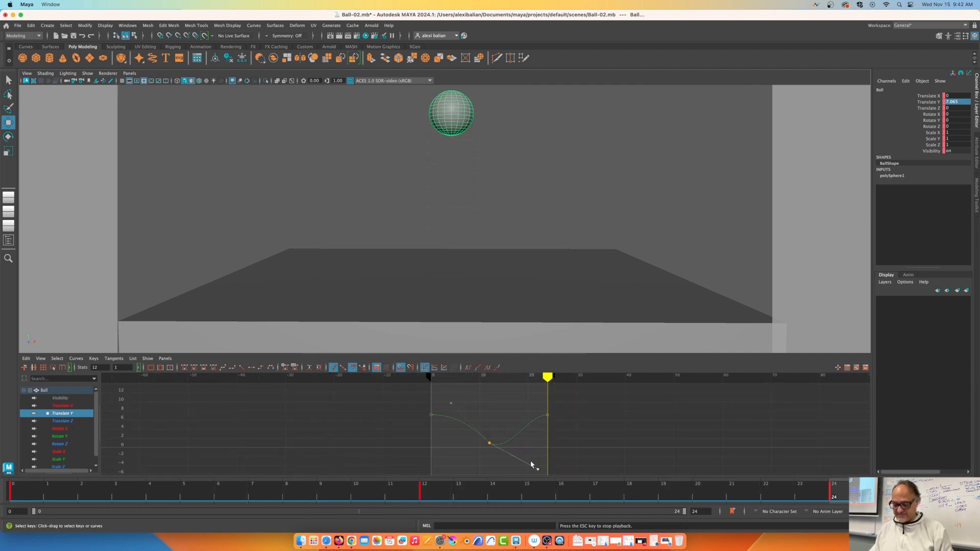
drag(534, 469, 524, 480)
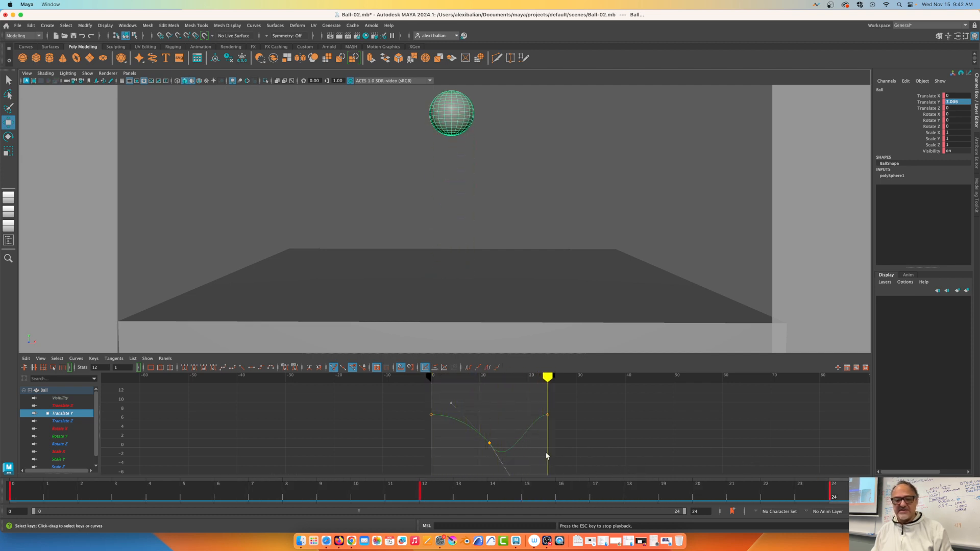
Step: Examine the Translate Y curve and its frame 12 tangents in the Graph Editor at different zoom levels, framing the curve to fit
scroll(592, 455, down, 5)
scroll(546, 446, down, 5)
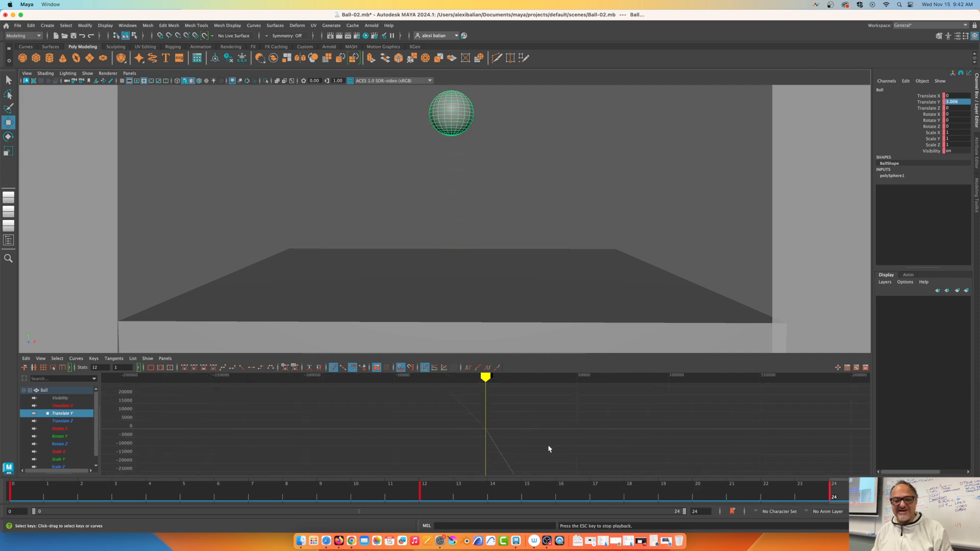
key(a)
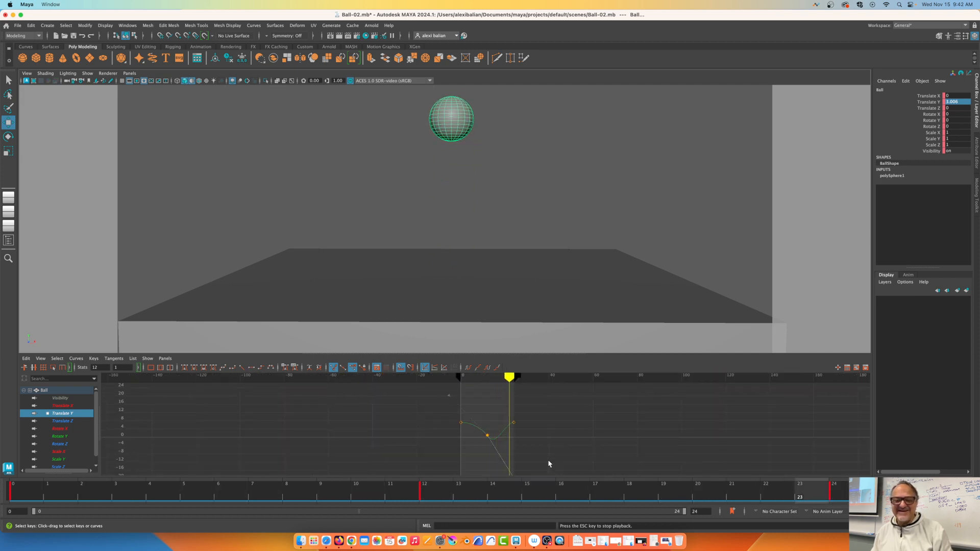
scroll(549, 463, down, 3)
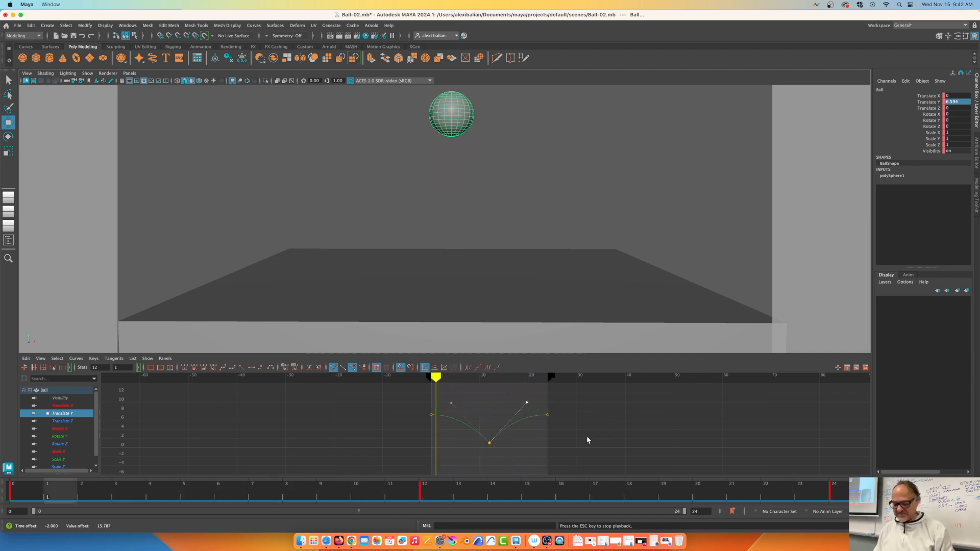
alt+middle_drag(604, 433, 350, 438)
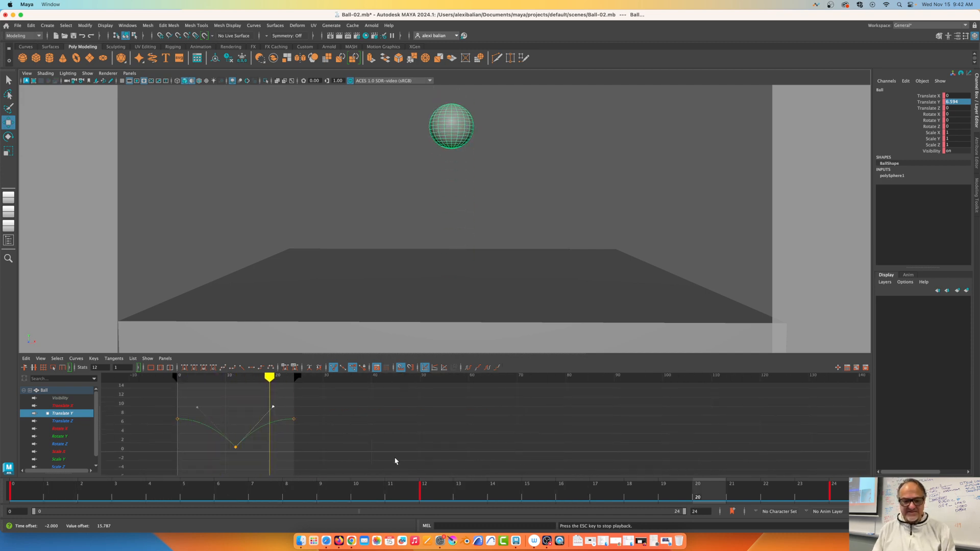
key(f)
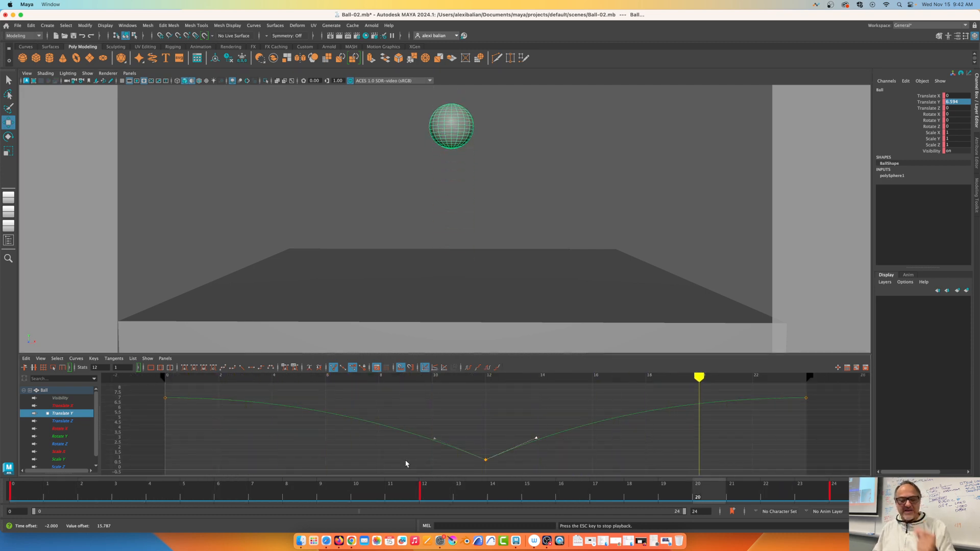
scroll(525, 440, up, 10)
scroll(525, 442, down, 20)
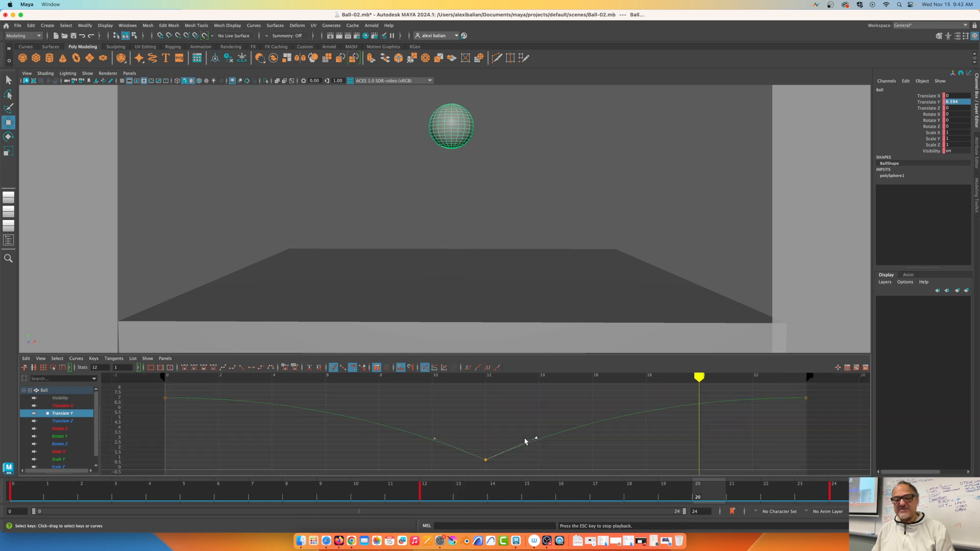
scroll(525, 442, up, 15)
scroll(525, 442, down, 8)
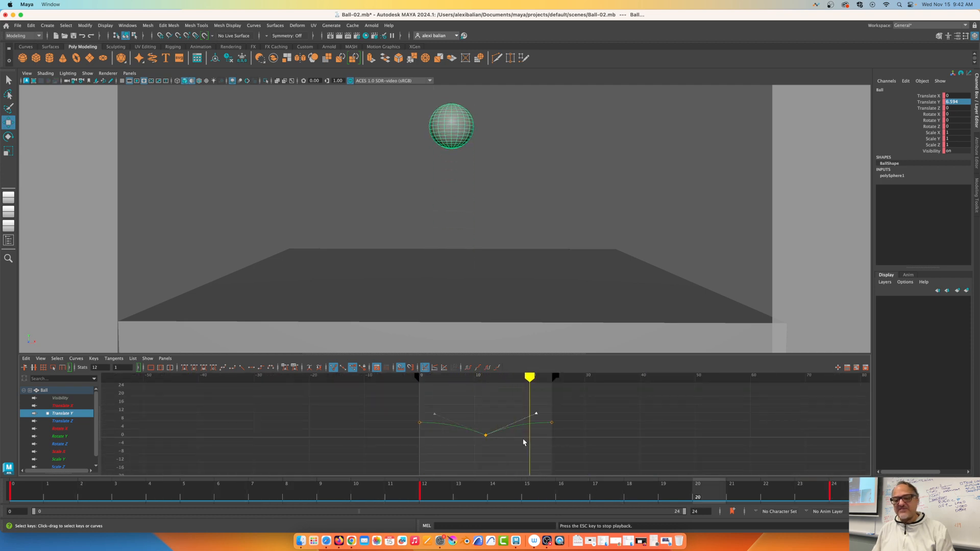